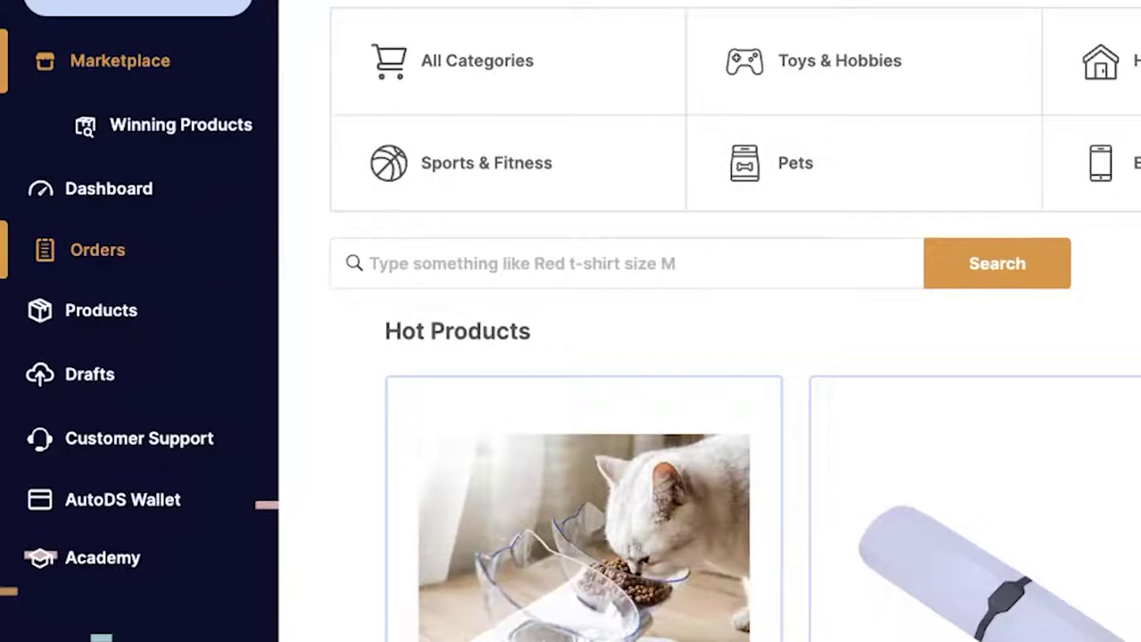
Open the Orders page and look through the list of orders.
{"action": "left_click", "coordinate": [97, 250]}
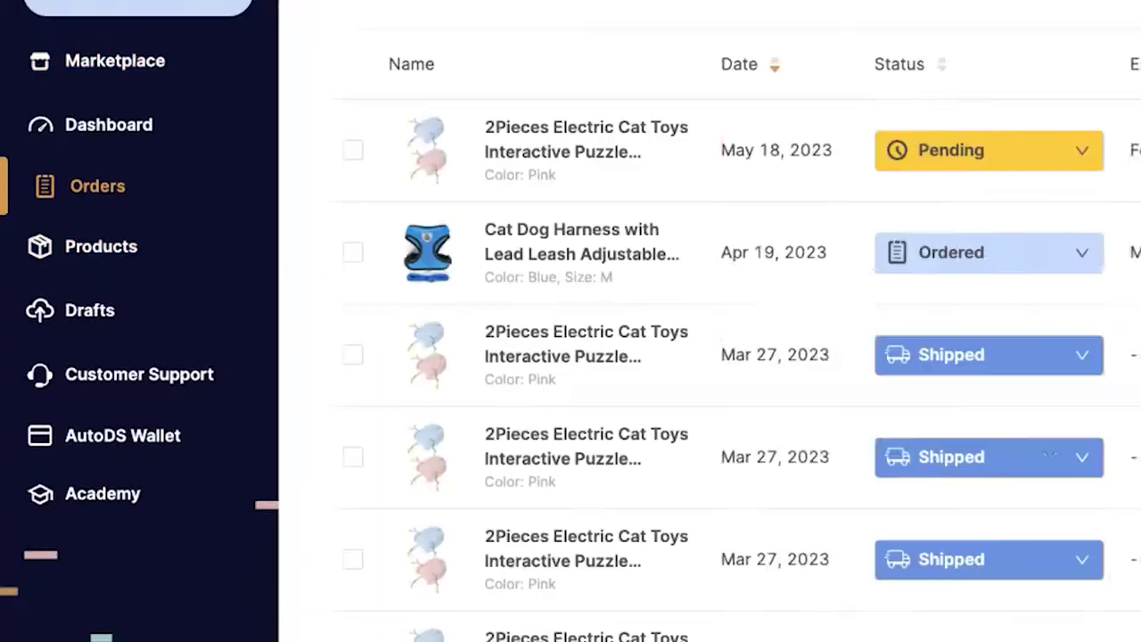
{"action": "scroll", "coordinate": [112, 178], "scroll_direction": "down", "scroll_amount": 5}
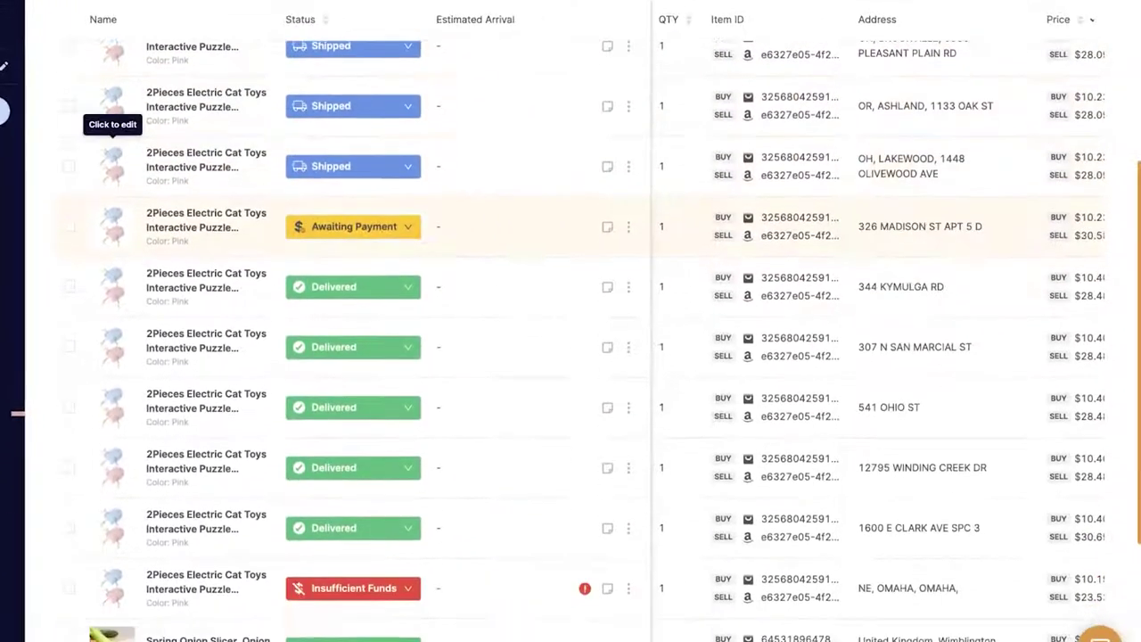
{"action": "scroll", "coordinate": [112, 174], "scroll_direction": "up", "scroll_amount": 6}
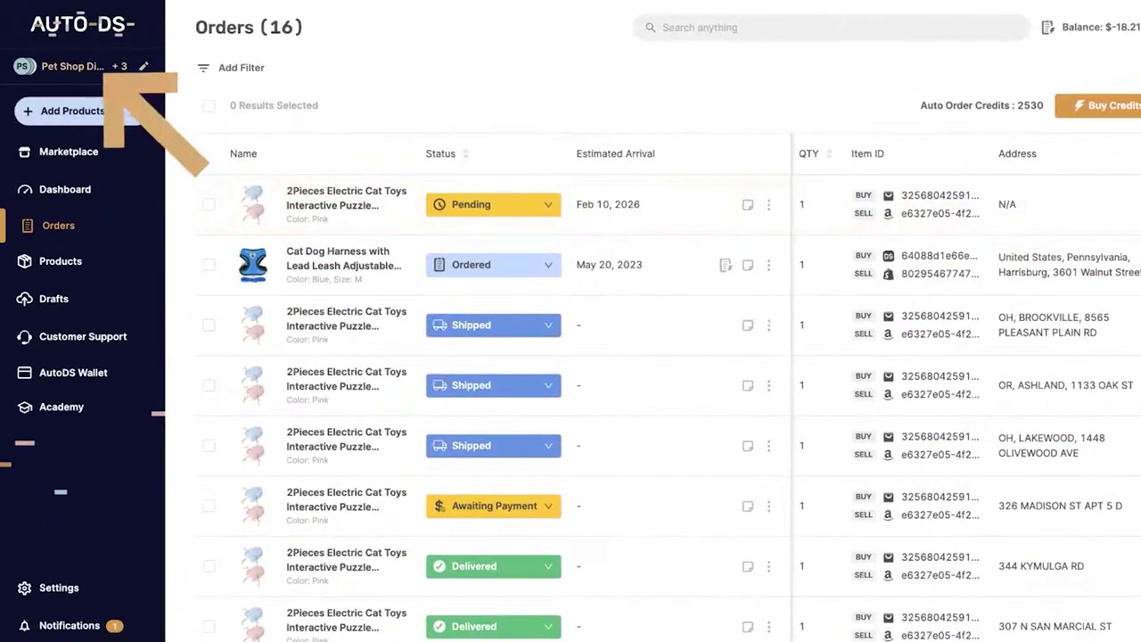
Review the connected stores whose orders are shown and apply the current store selection.
{"action": "left_click", "coordinate": [73, 66]}
{"action": "scroll", "coordinate": [644, 349], "scroll_direction": "down", "scroll_amount": 1}
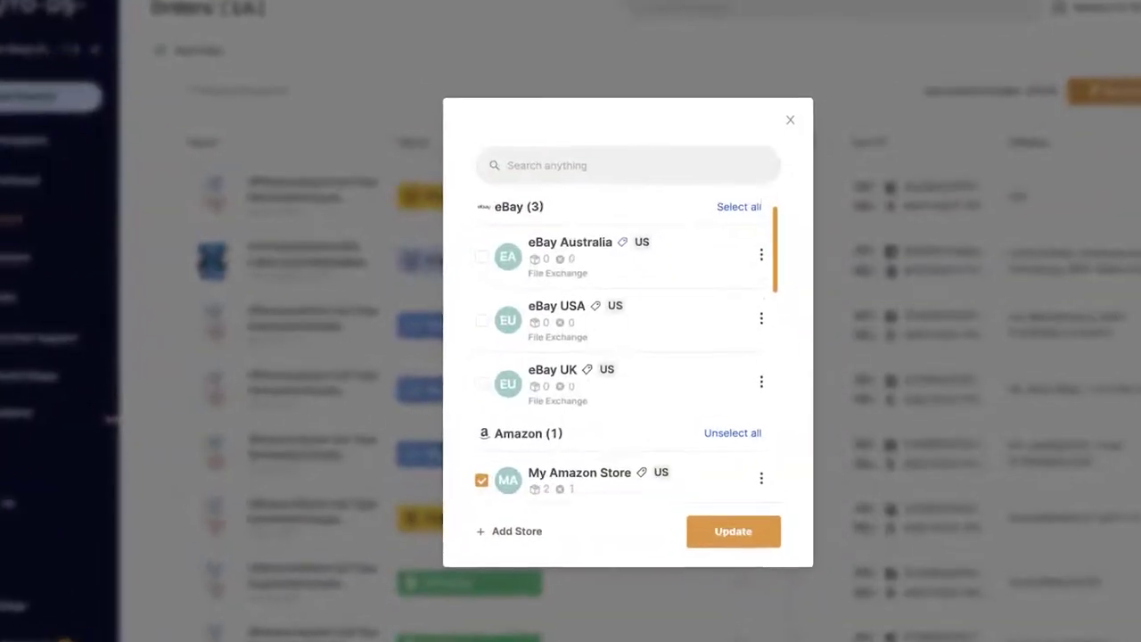
{"action": "scroll", "coordinate": [571, 356], "scroll_direction": "down", "scroll_amount": 8}
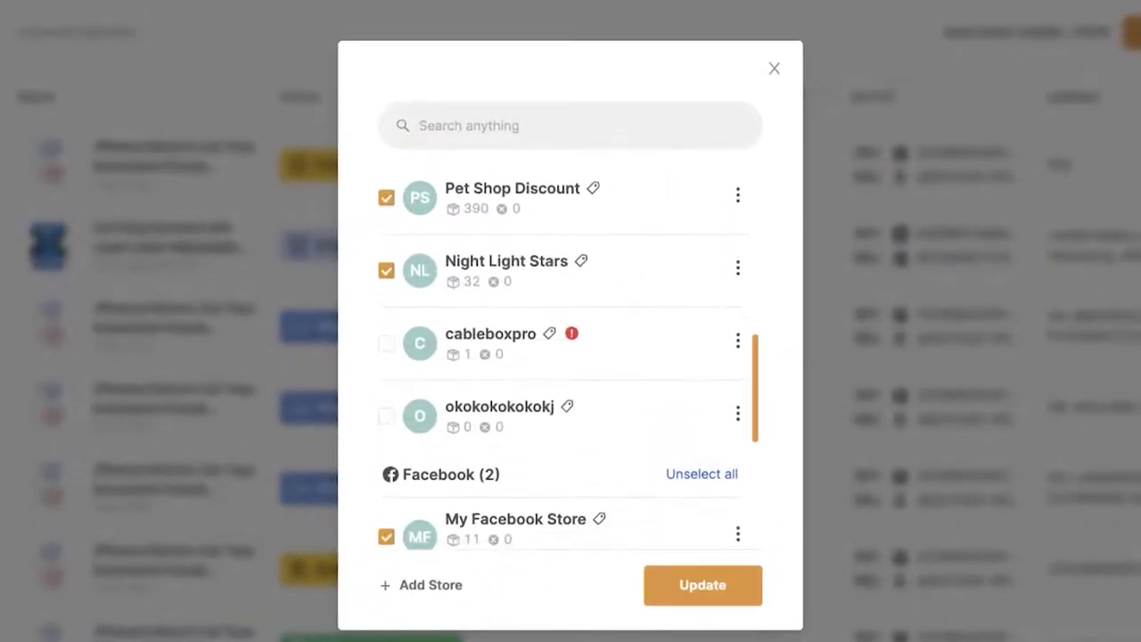
{"action": "scroll", "coordinate": [571, 357], "scroll_direction": "down", "scroll_amount": 1}
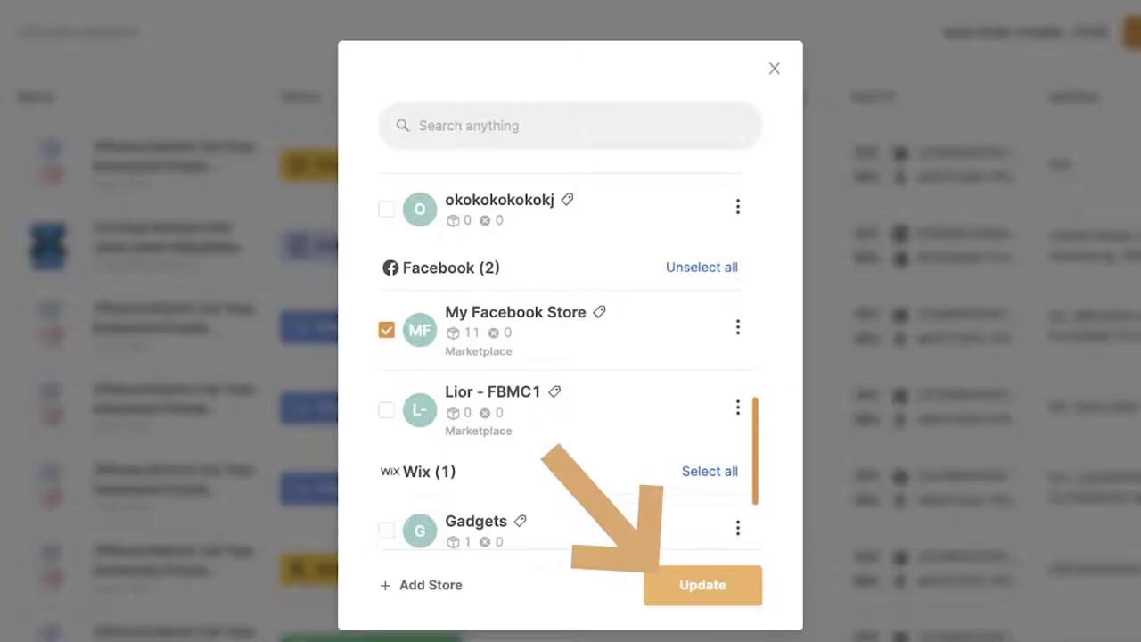
{"action": "left_click", "coordinate": [703, 585]}
Examine the products, statuses and estimated arrivals throughout the orders list.
{"action": "scroll", "coordinate": [571, 339], "scroll_direction": "down", "scroll_amount": 4}
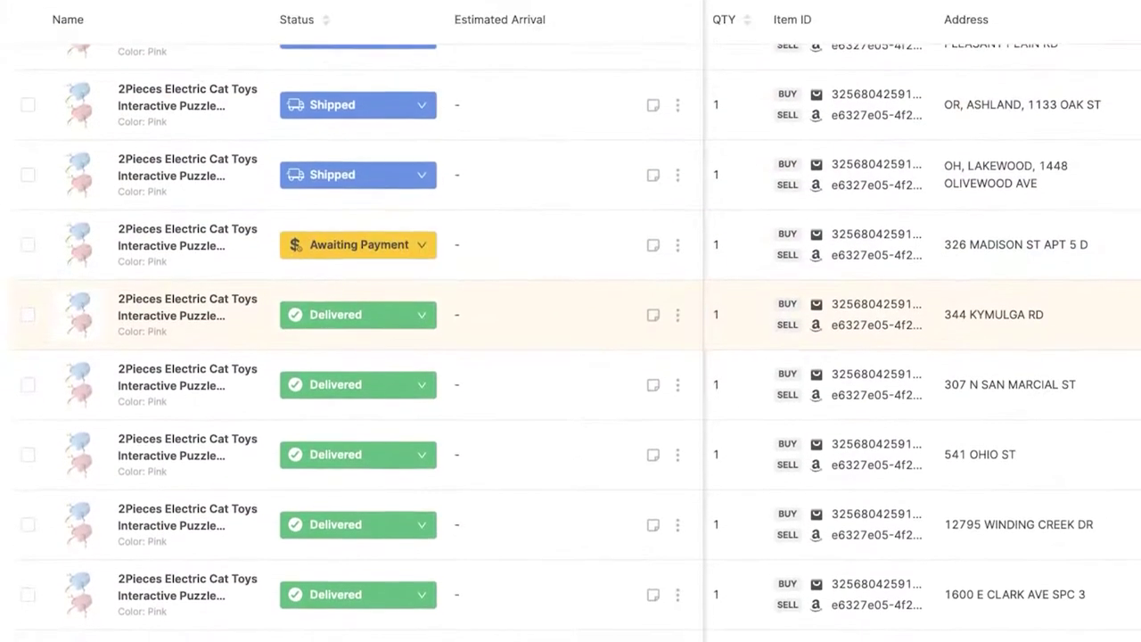
{"action": "scroll", "coordinate": [571, 325], "scroll_direction": "down", "scroll_amount": 3}
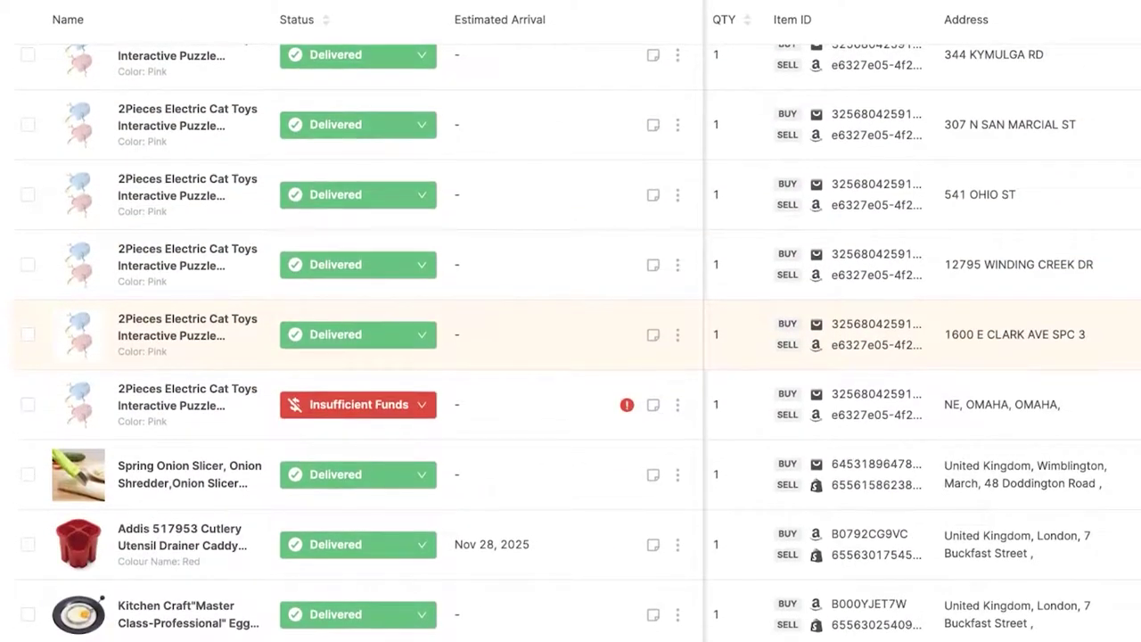
{"action": "scroll", "coordinate": [571, 357], "scroll_direction": "up", "scroll_amount": 7}
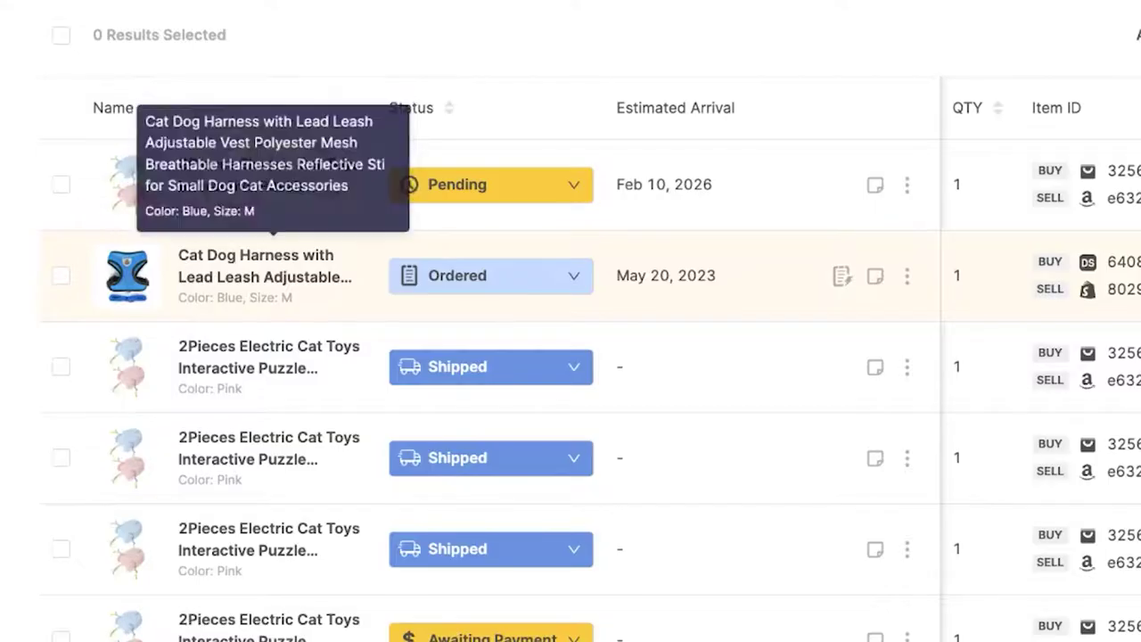
{"action": "scroll", "coordinate": [273, 268], "scroll_direction": "down", "scroll_amount": 2}
{"action": "scroll", "coordinate": [127, 169], "scroll_direction": "down", "scroll_amount": 3}
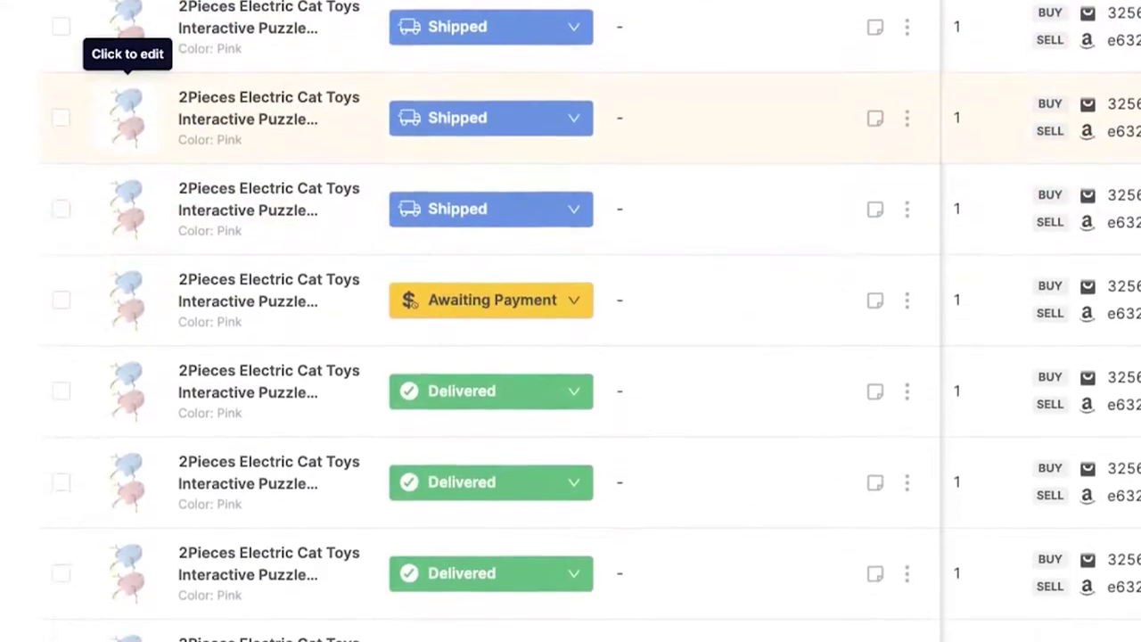
{"action": "scroll", "coordinate": [127, 170], "scroll_direction": "down", "scroll_amount": 6}
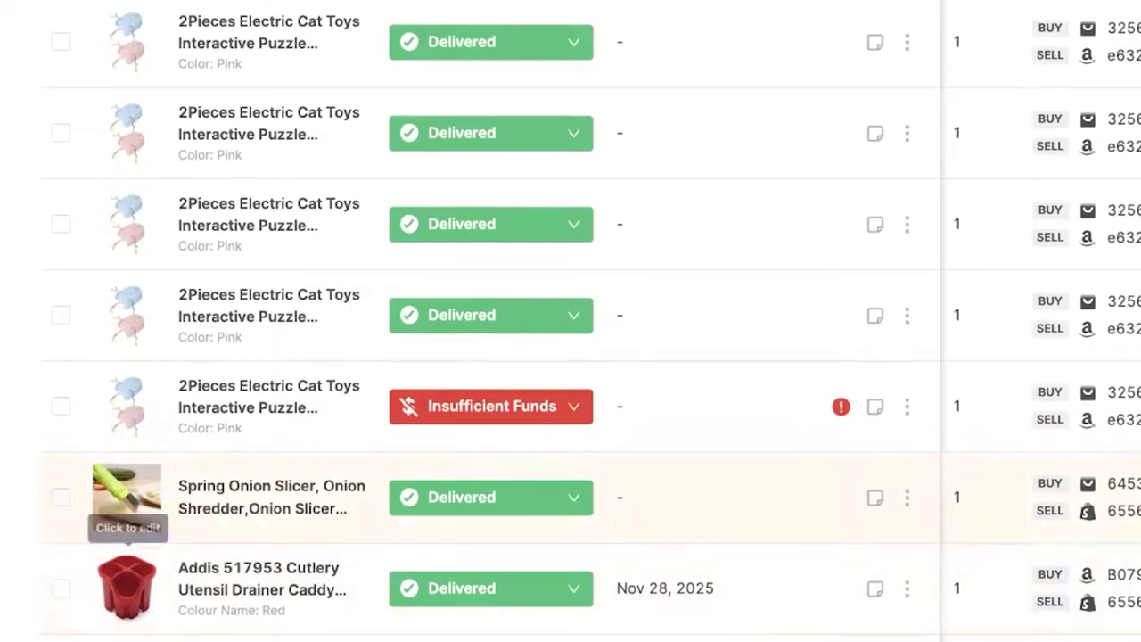
{"action": "scroll", "coordinate": [272, 535], "scroll_direction": "up", "scroll_amount": 10}
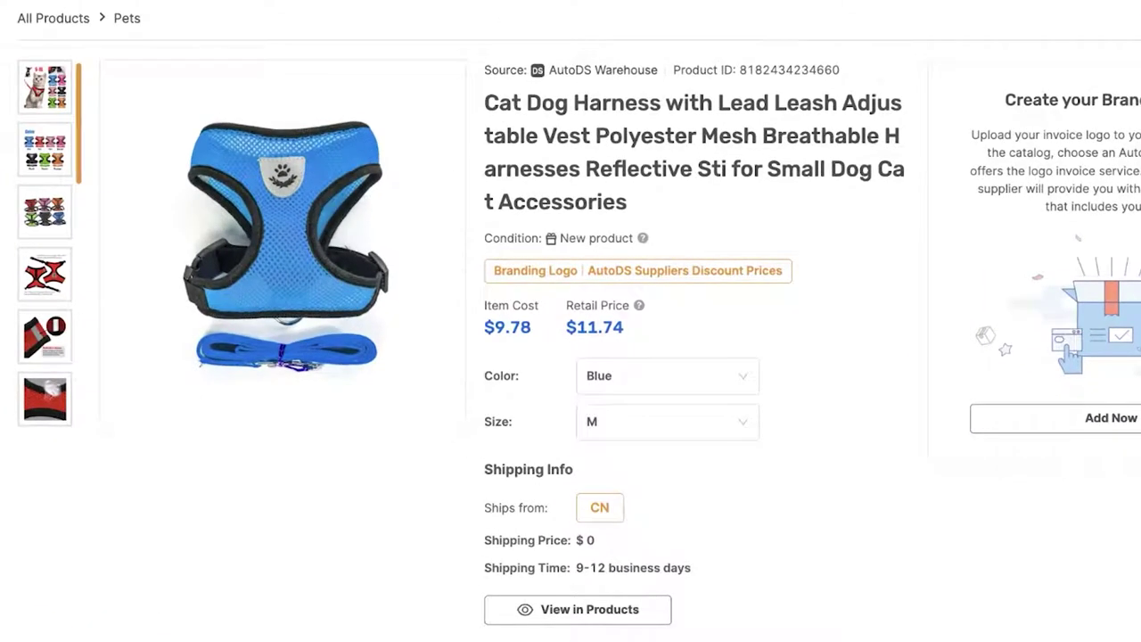
Check the supplier product page of the Cat Dog Harness and the AliExpress page for the Spring Onion Slicer order.
{"action": "mouse_move", "coordinate": [638, 271]}
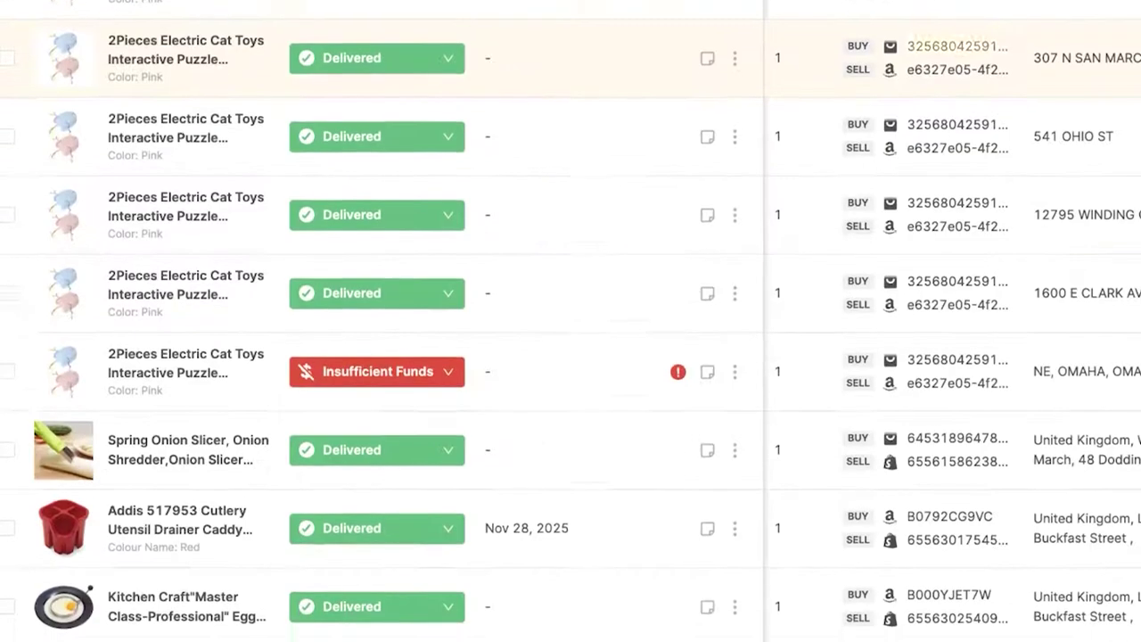
{"action": "scroll", "coordinate": [570, 321], "scroll_direction": "up", "scroll_amount": 1}
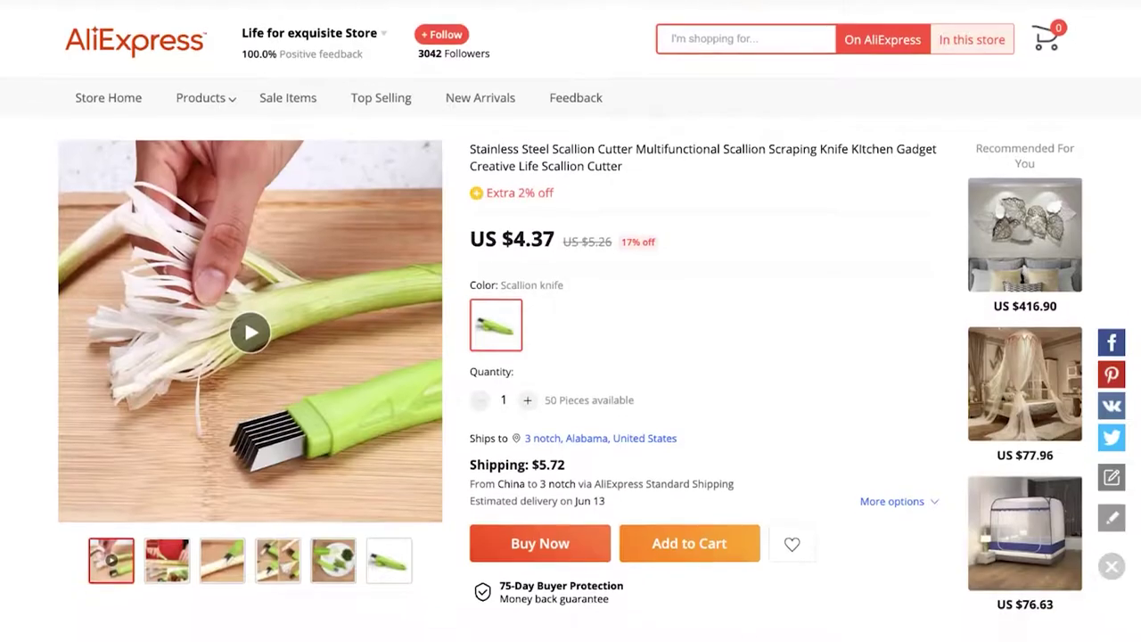
{"action": "scroll", "coordinate": [570, 321], "scroll_direction": "down", "scroll_amount": 2}
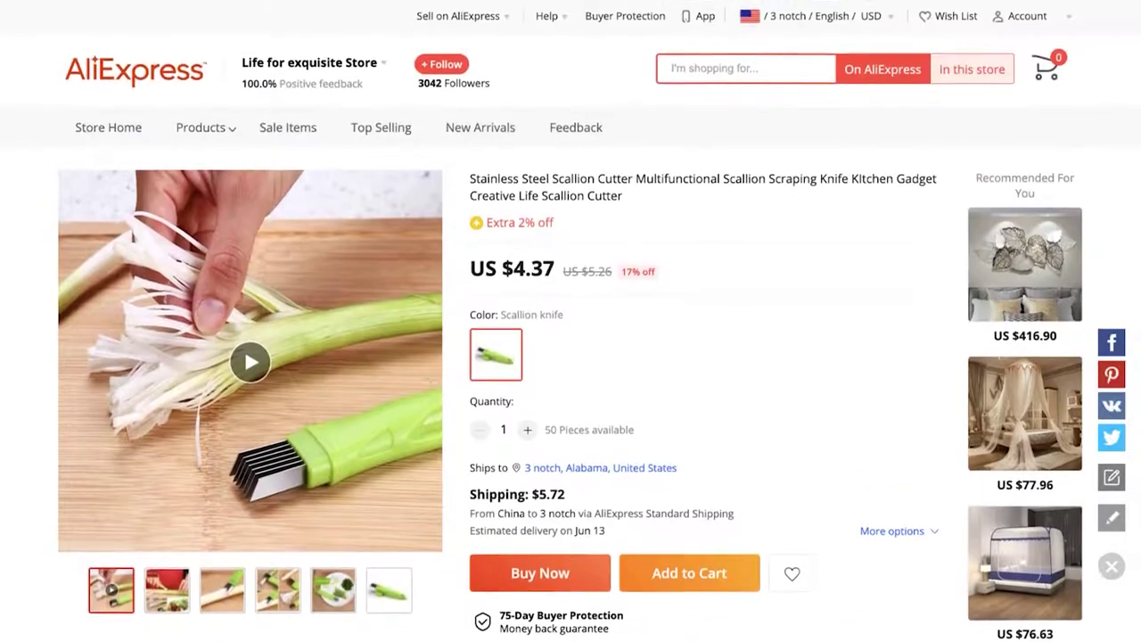
{"action": "scroll", "coordinate": [571, 321], "scroll_direction": "down", "scroll_amount": 3}
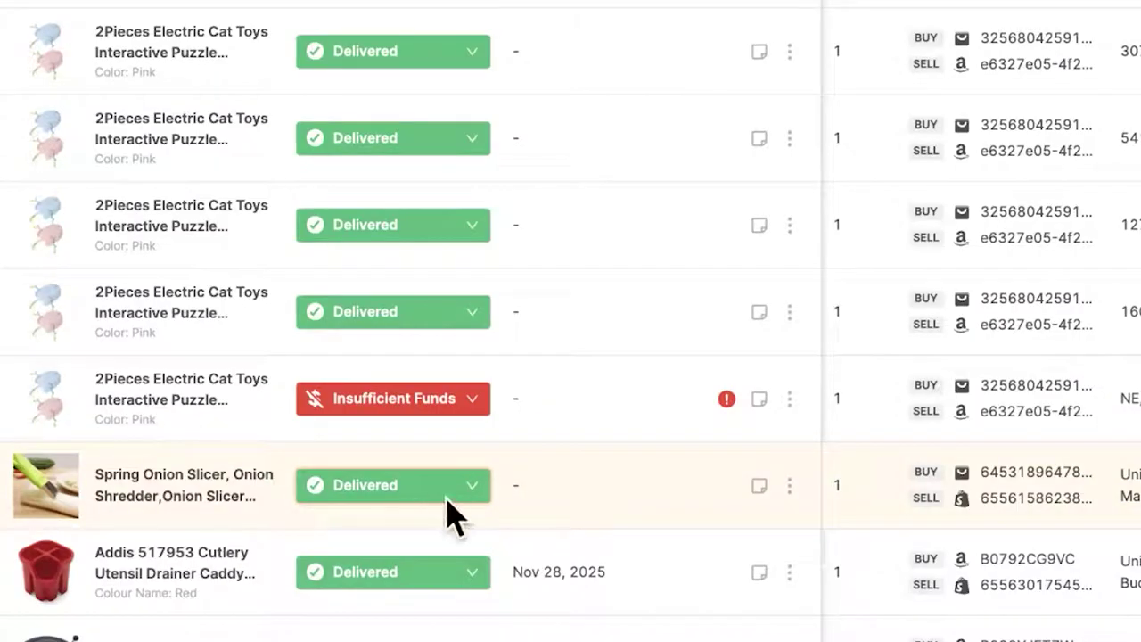
{"action": "scroll", "coordinate": [420, 505], "scroll_direction": "down", "scroll_amount": 1}
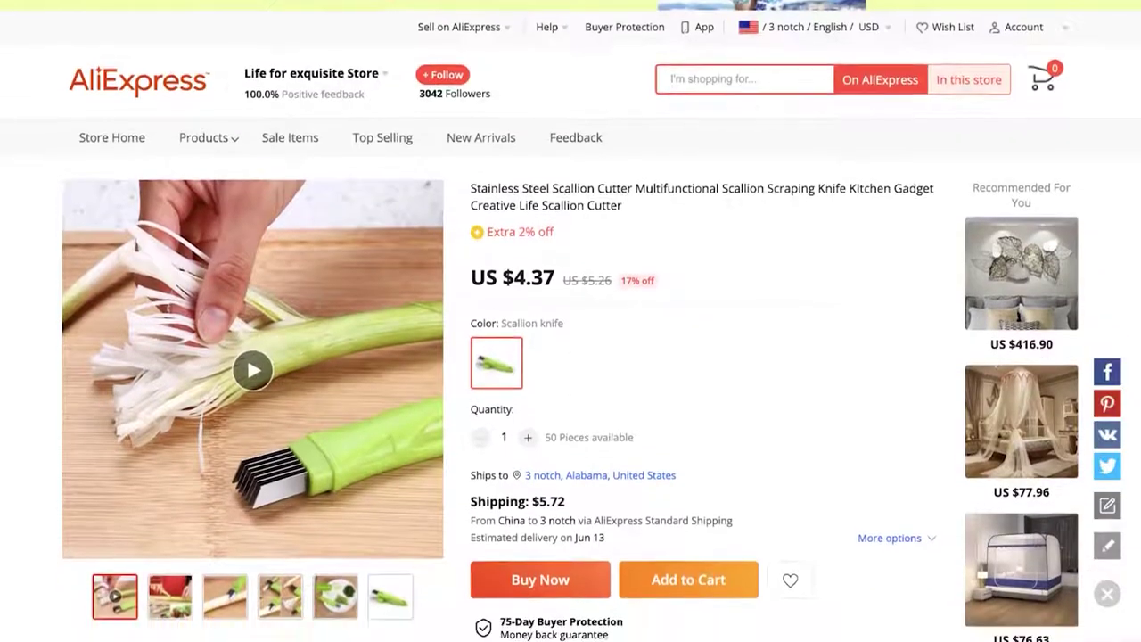
{"action": "scroll", "coordinate": [571, 357], "scroll_direction": "down", "scroll_amount": 2}
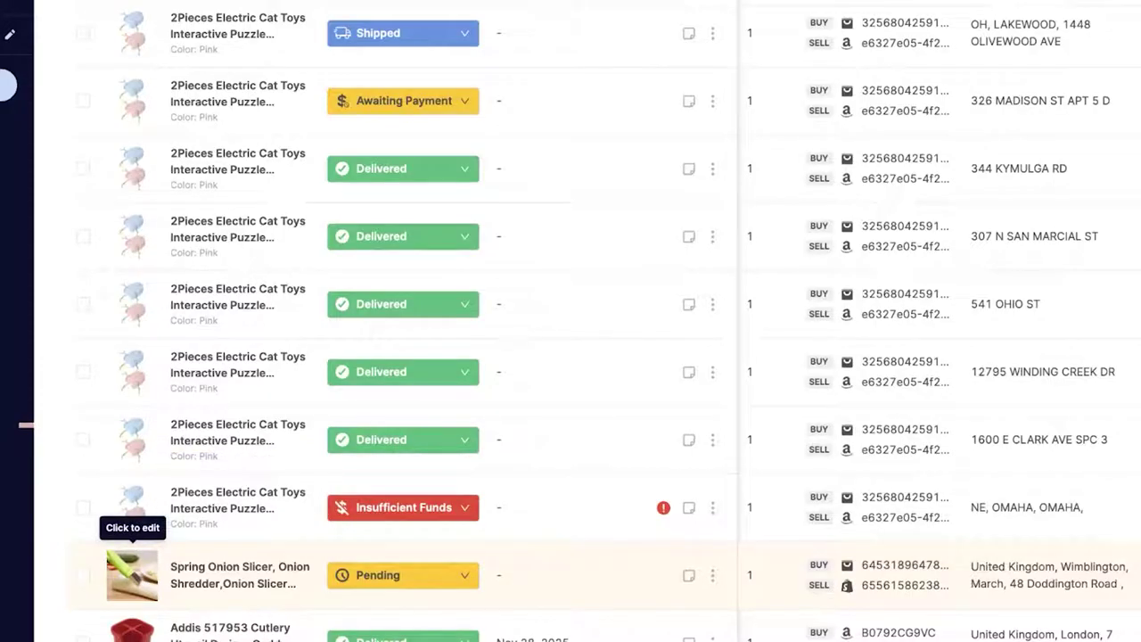
Open the pending Spring Onion Slicer order and review the buyer's address, country, city and phone fields.
{"action": "left_click", "coordinate": [132, 570]}
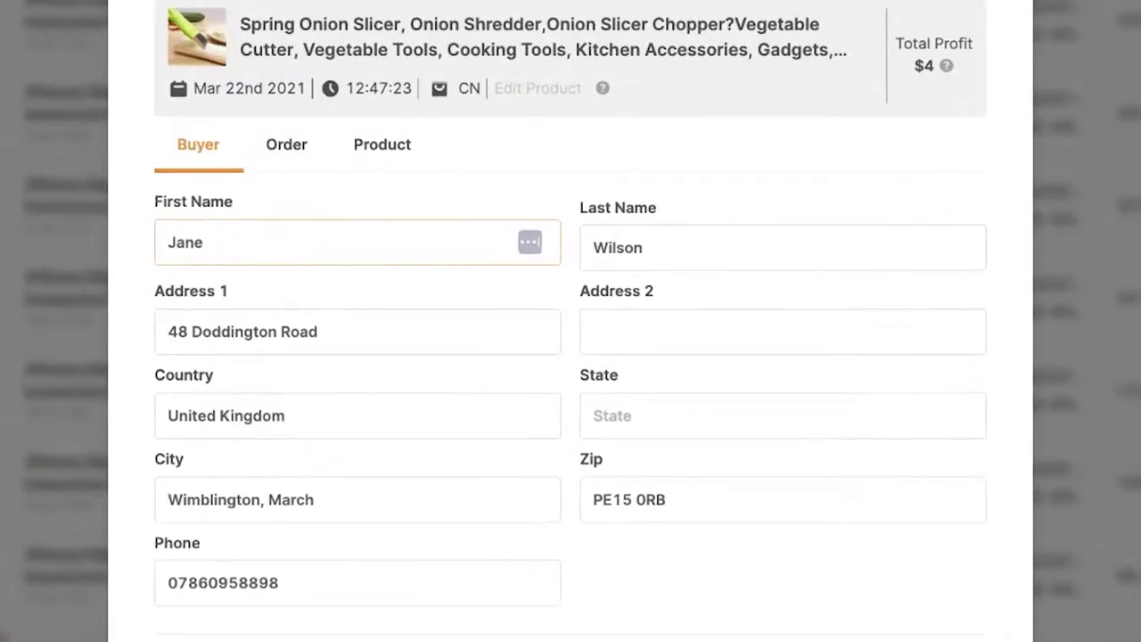
{"action": "left_click", "coordinate": [357, 331]}
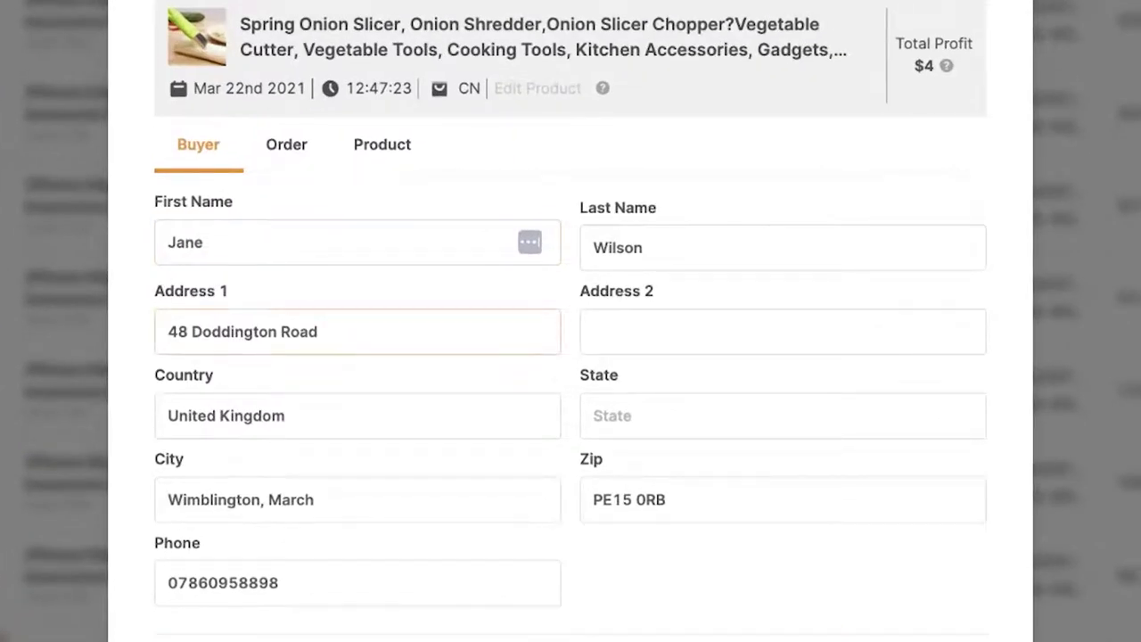
{"action": "left_click", "coordinate": [357, 416]}
{"action": "left_click", "coordinate": [357, 500]}
{"action": "left_click", "coordinate": [357, 582]}
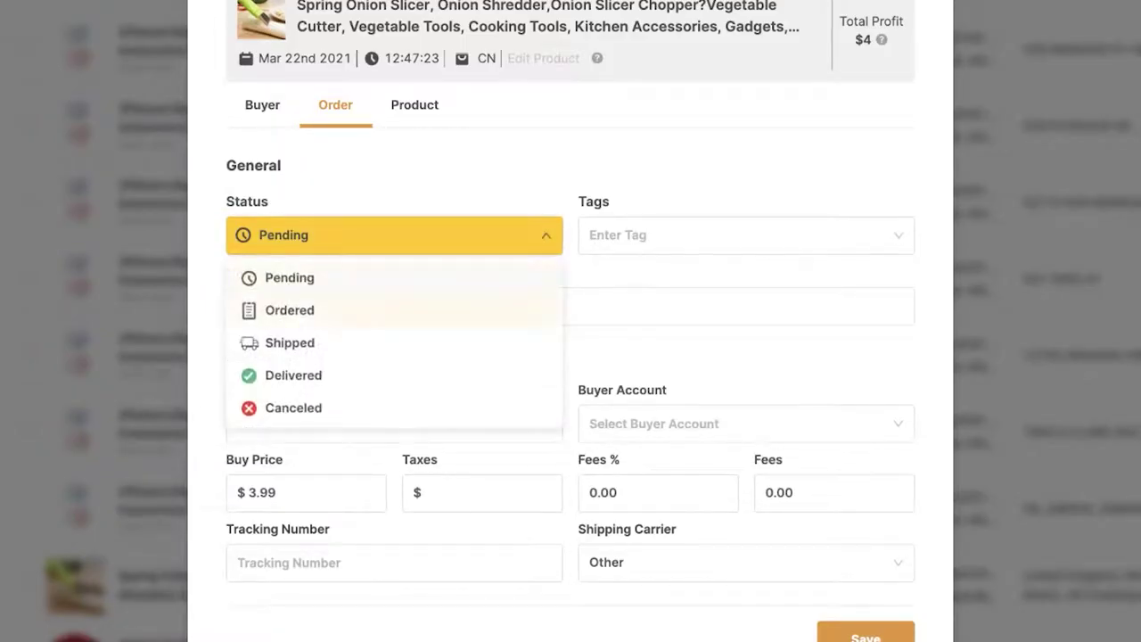
Set the order's status to Ordered and enter the buy order ID in its purchase info.
{"action": "left_click", "coordinate": [289, 309]}
{"action": "left_click", "coordinate": [281, 306]}
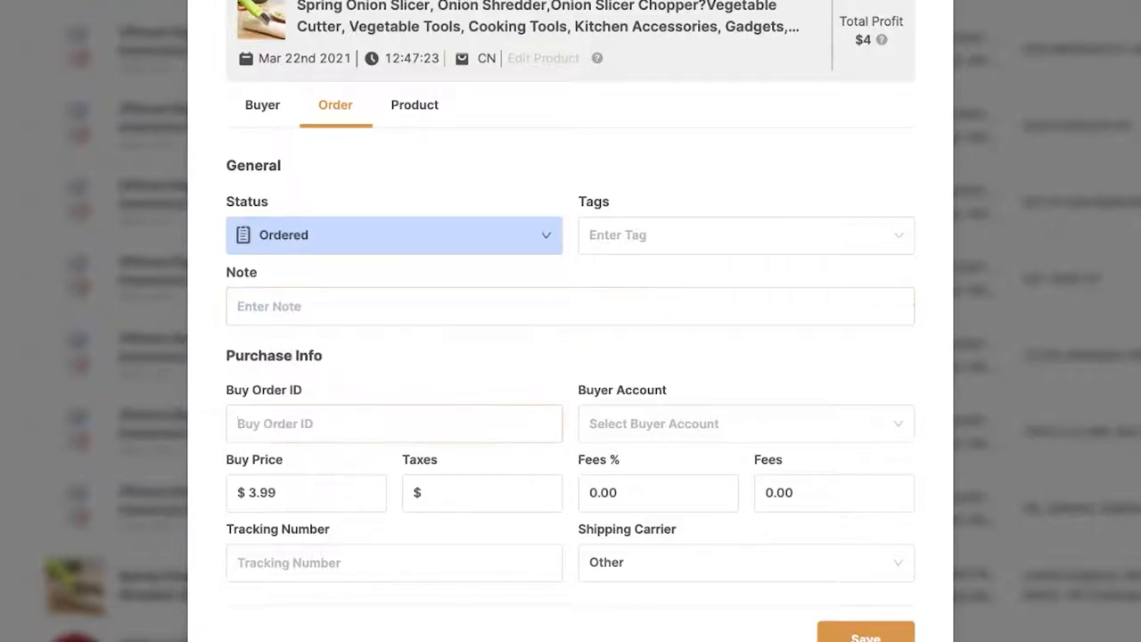
{"action": "left_click", "coordinate": [268, 423]}
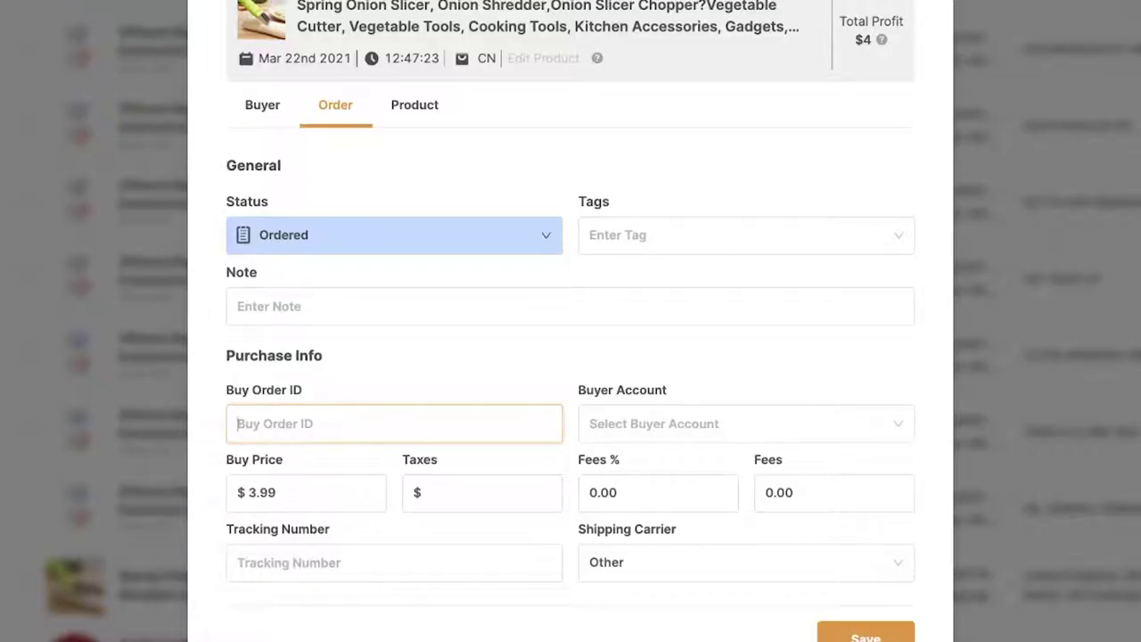
{"action": "type", "text": "123456"}
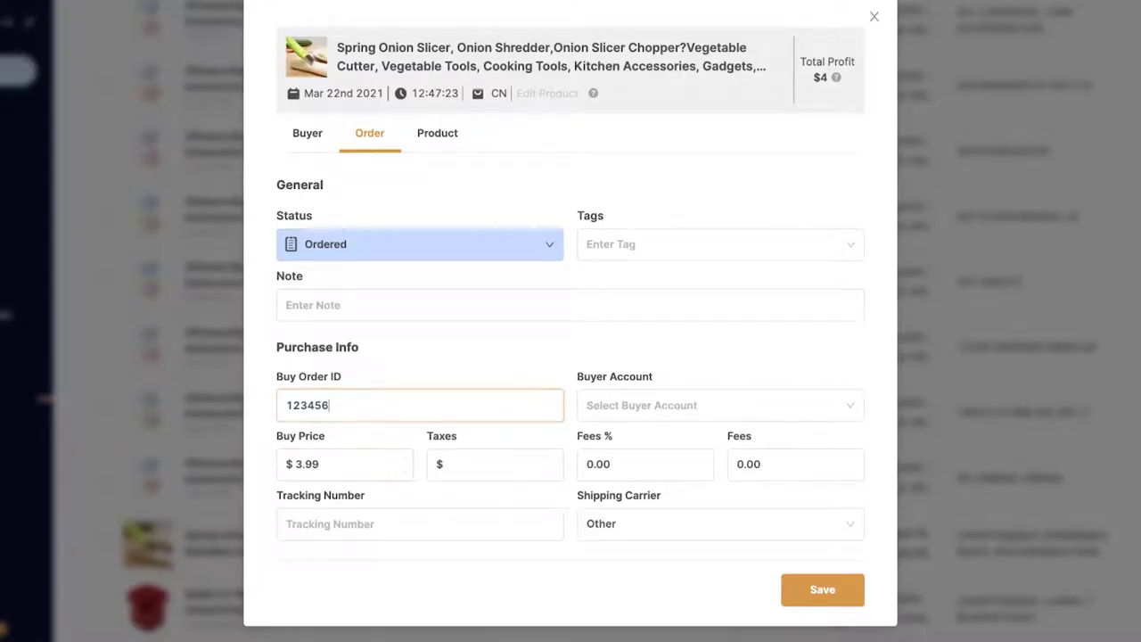
Set the buy price of the Spring Onion Slicer order to $10.
{"action": "left_click", "coordinate": [320, 464]}
{"action": "key", "text": "BackSpace"}
{"action": "key", "text": "BackSpace"}
{"action": "key", "text": "BackSpace"}
{"action": "key", "text": "BackSpace"}
{"action": "type", "text": "10"}
Set the order's fee percentage to 10, leaving the taxes and fixed fees fields as they are.
{"action": "left_click", "coordinate": [441, 464]}
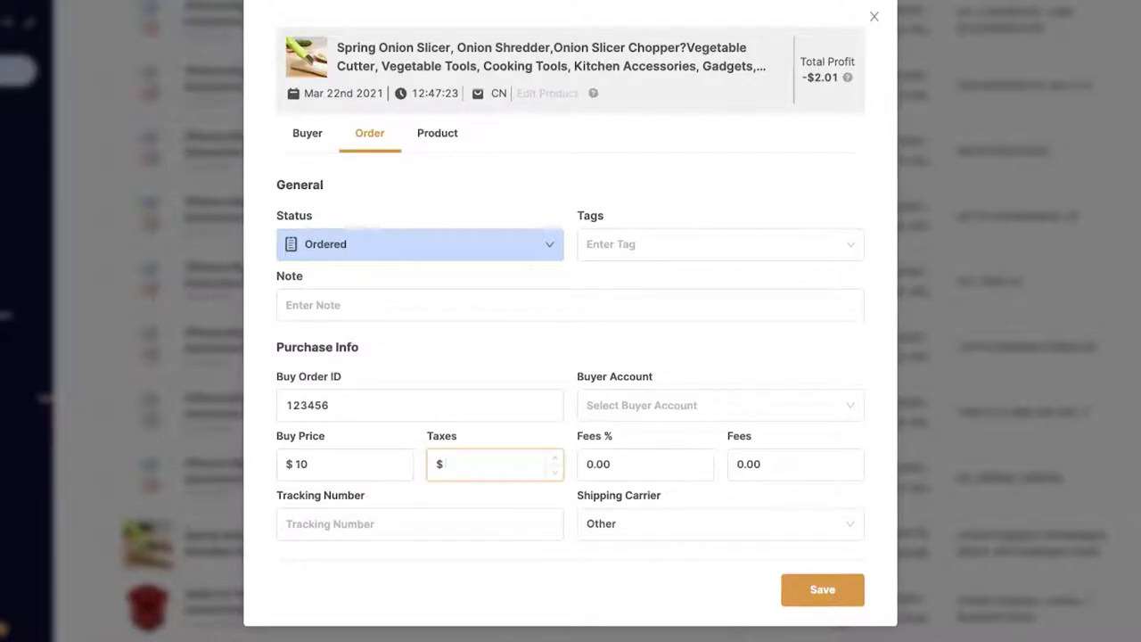
{"action": "key", "text": "Tab"}
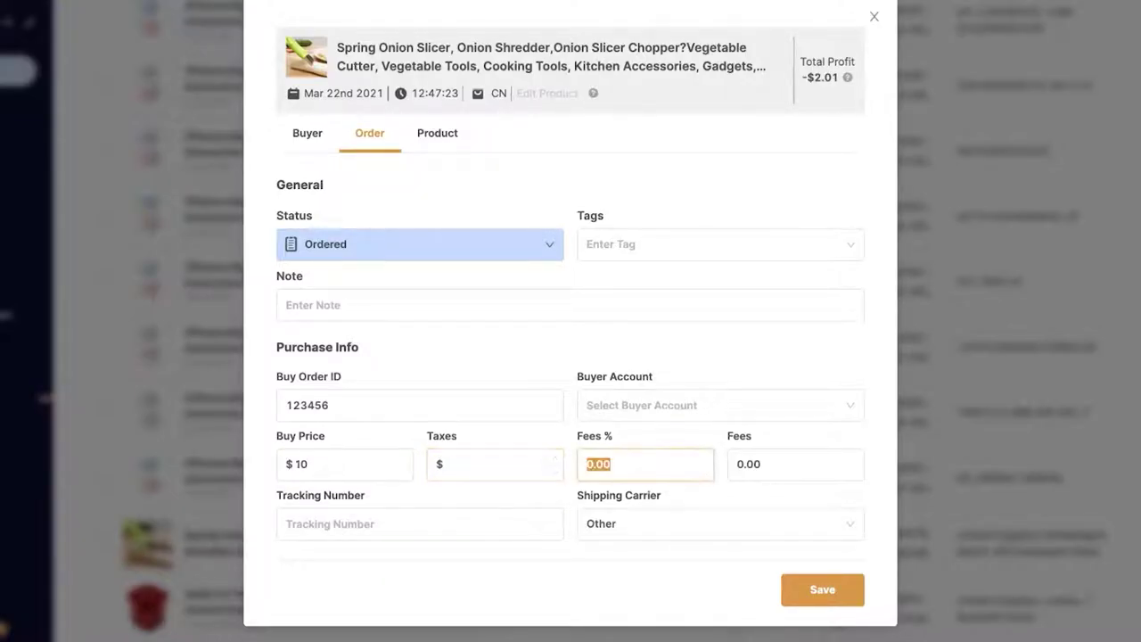
{"action": "type", "text": "10"}
{"action": "key", "text": "Tab"}
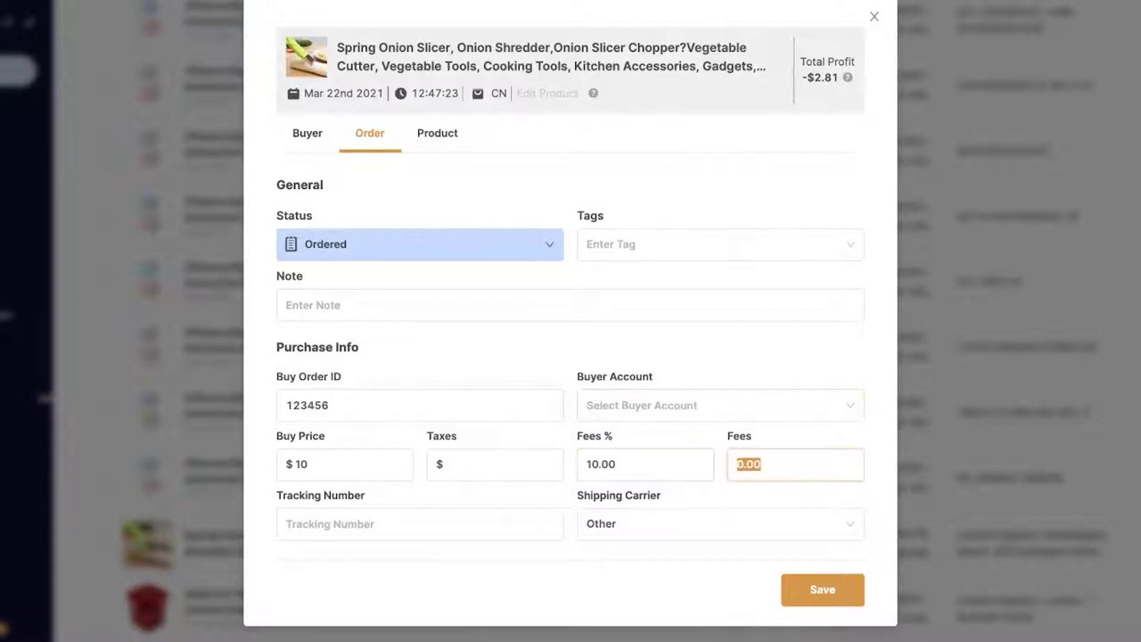
{"action": "double_click", "coordinate": [607, 436]}
{"action": "double_click", "coordinate": [739, 437]}
{"action": "double_click", "coordinate": [749, 464]}
{"action": "left_click", "coordinate": [749, 463]}
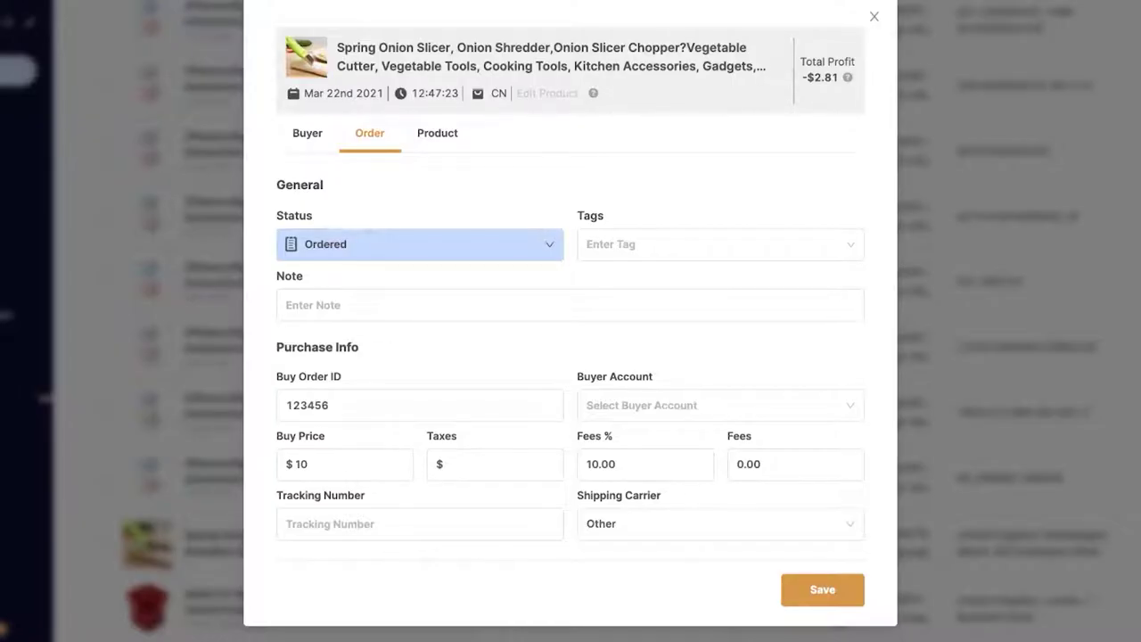
Review the order's product details, comparing the item ID in the Buy URL with the Buy Variant ID.
{"action": "left_click", "coordinate": [437, 133]}
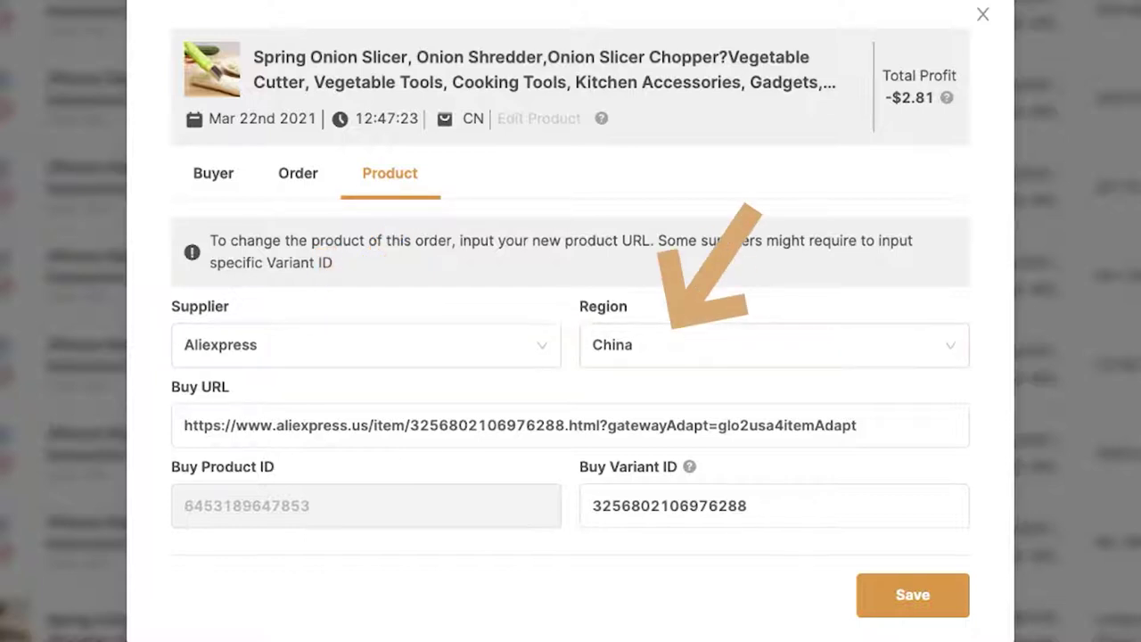
{"action": "left_click_drag", "start_coordinate": [192, 425], "coordinate": [803, 425]}
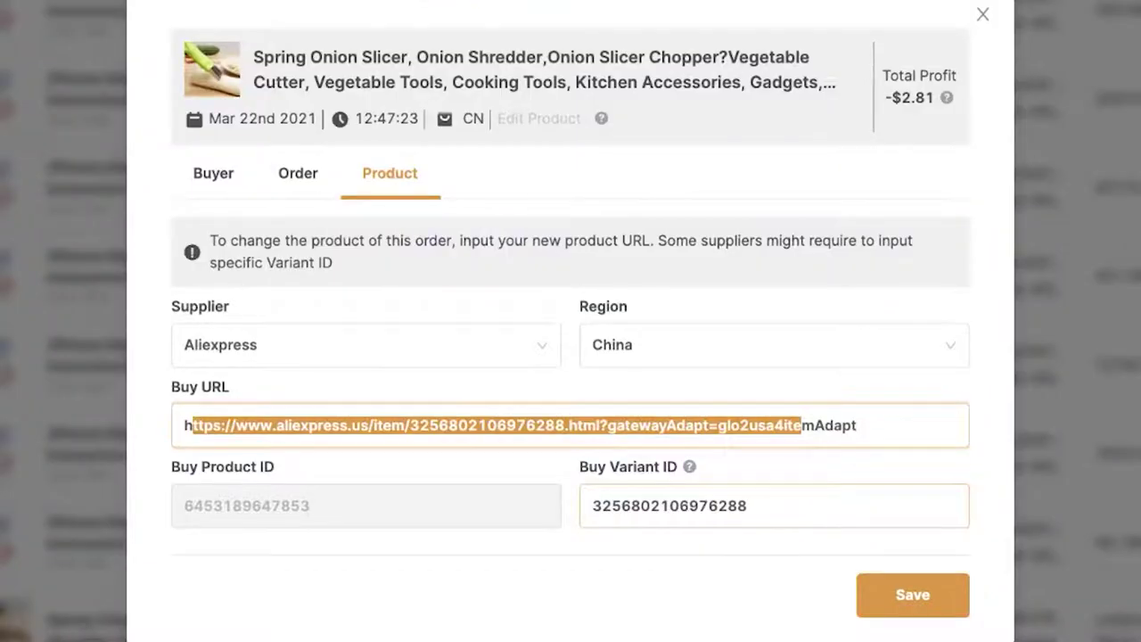
{"action": "double_click", "coordinate": [669, 506]}
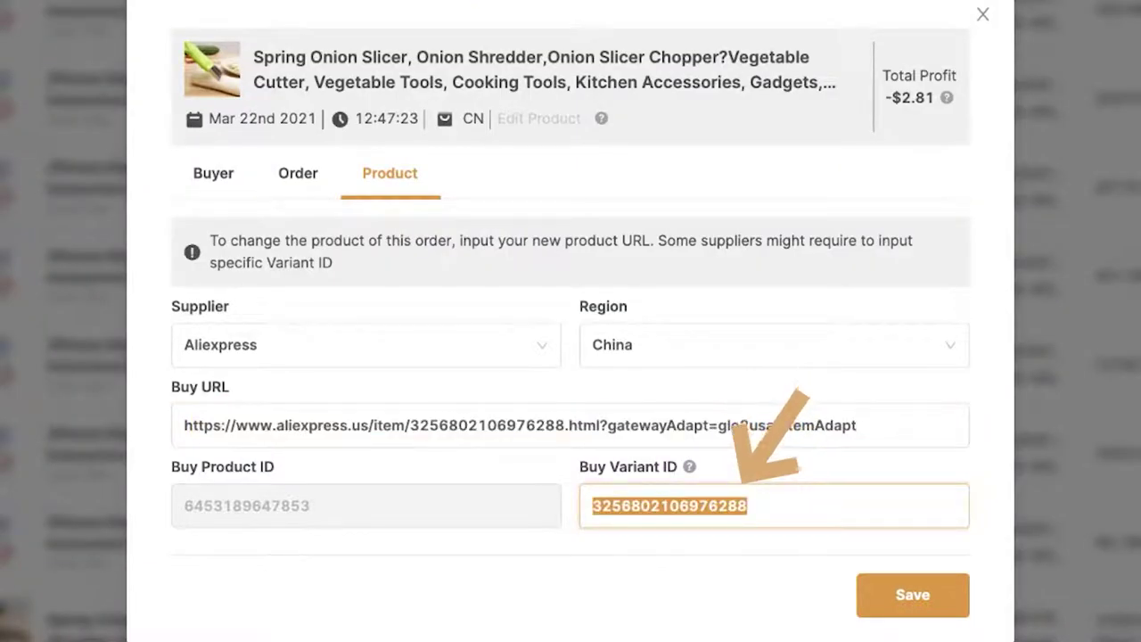
{"action": "double_click", "coordinate": [487, 425]}
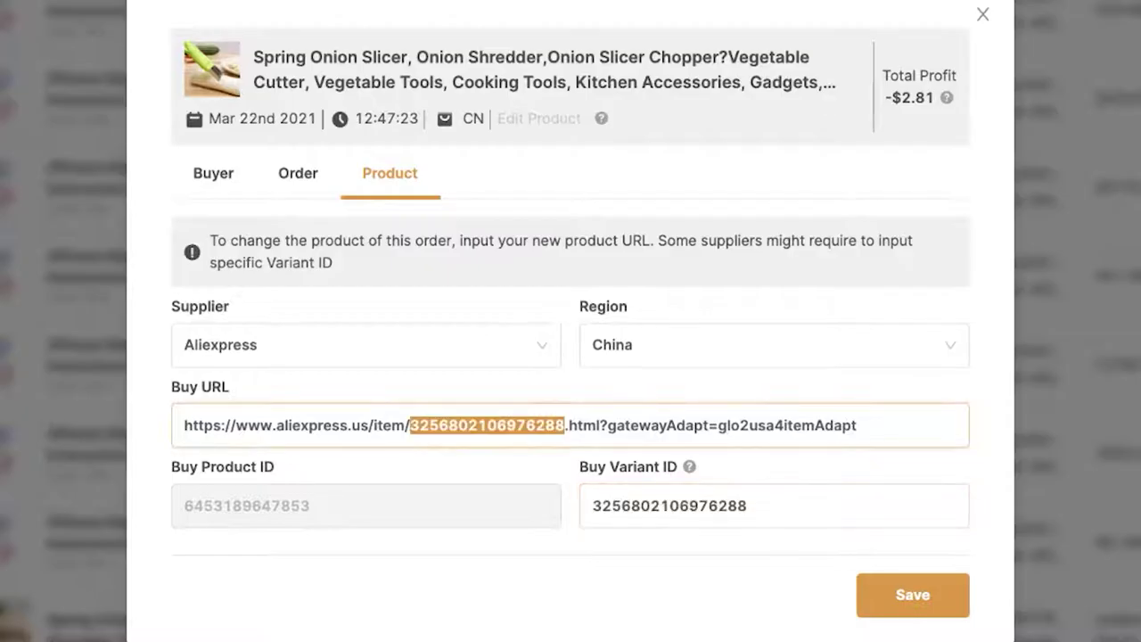
{"action": "left_click", "coordinate": [747, 506]}
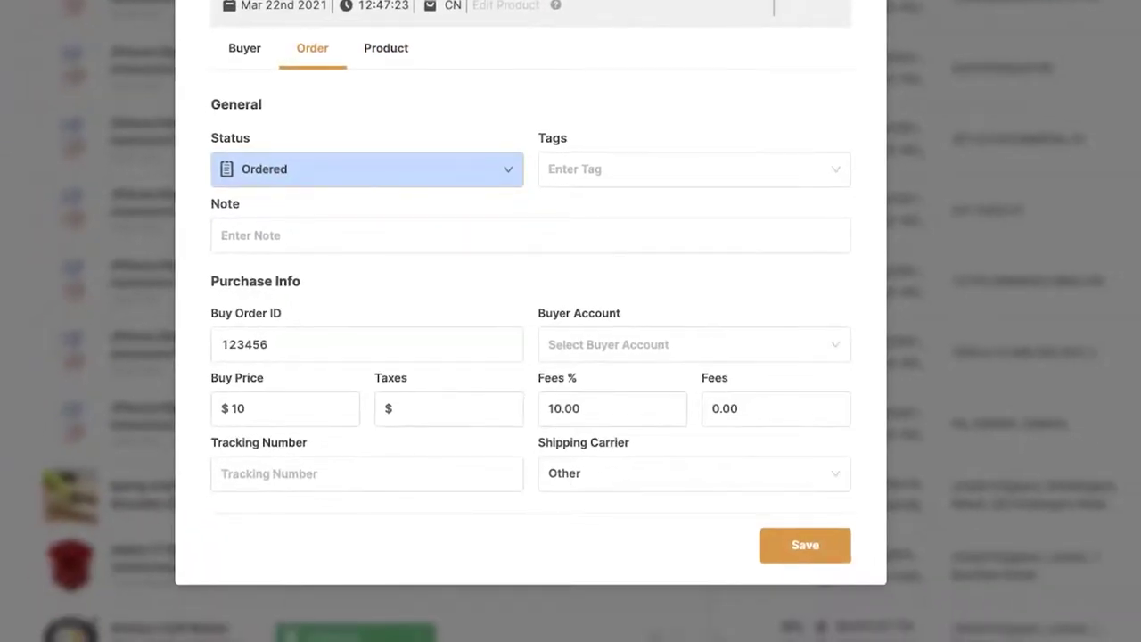
Save the edited Spring Onion Slicer order and check its entry in the orders list.
{"action": "left_click", "coordinate": [806, 545]}
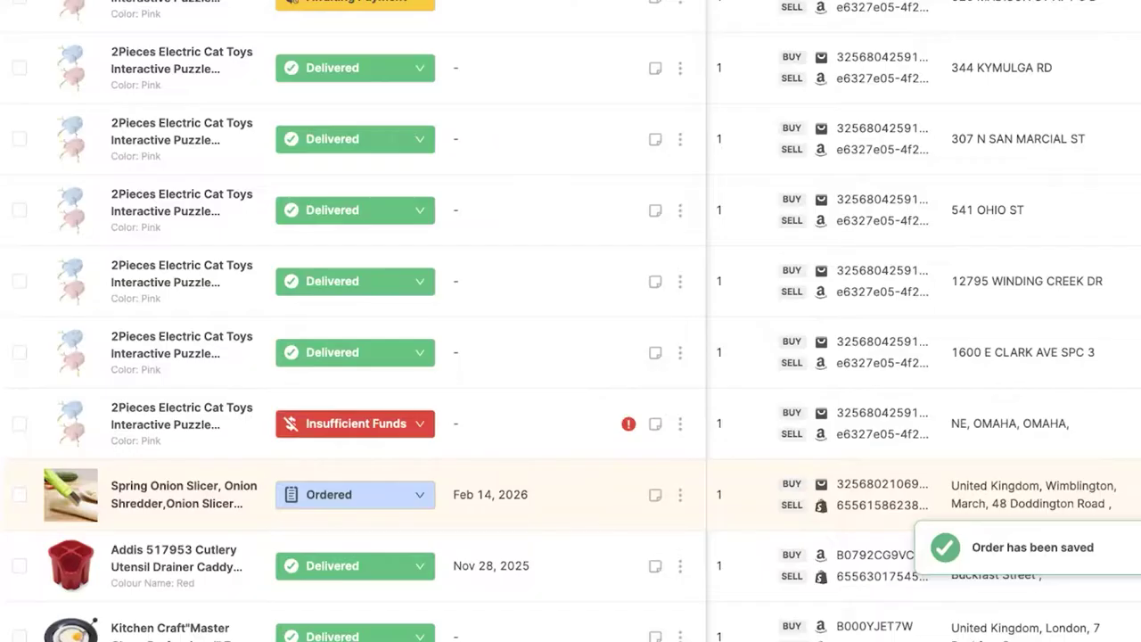
{"action": "scroll", "coordinate": [570, 321], "scroll_direction": "down", "scroll_amount": 2}
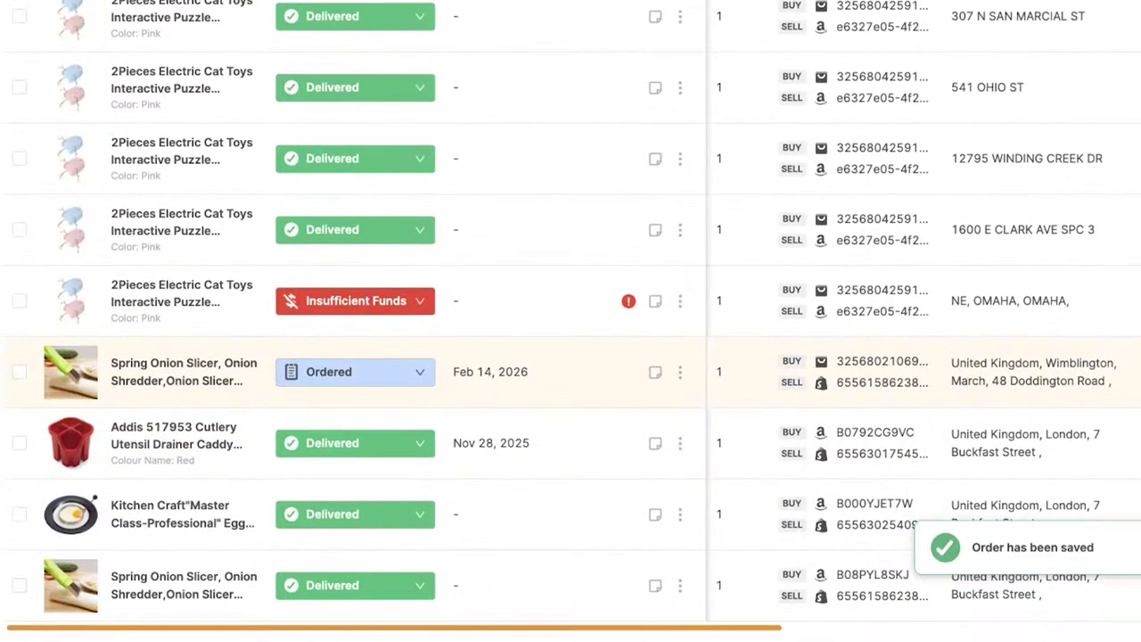
Update the Spring Onion Slicer order's status to Shipped, keeping its existing tracking number and choosing China Post as the shipping carrier.
{"action": "left_click", "coordinate": [355, 372]}
{"action": "left_click", "coordinate": [334, 509]}
{"action": "double_click", "coordinate": [417, 206]}
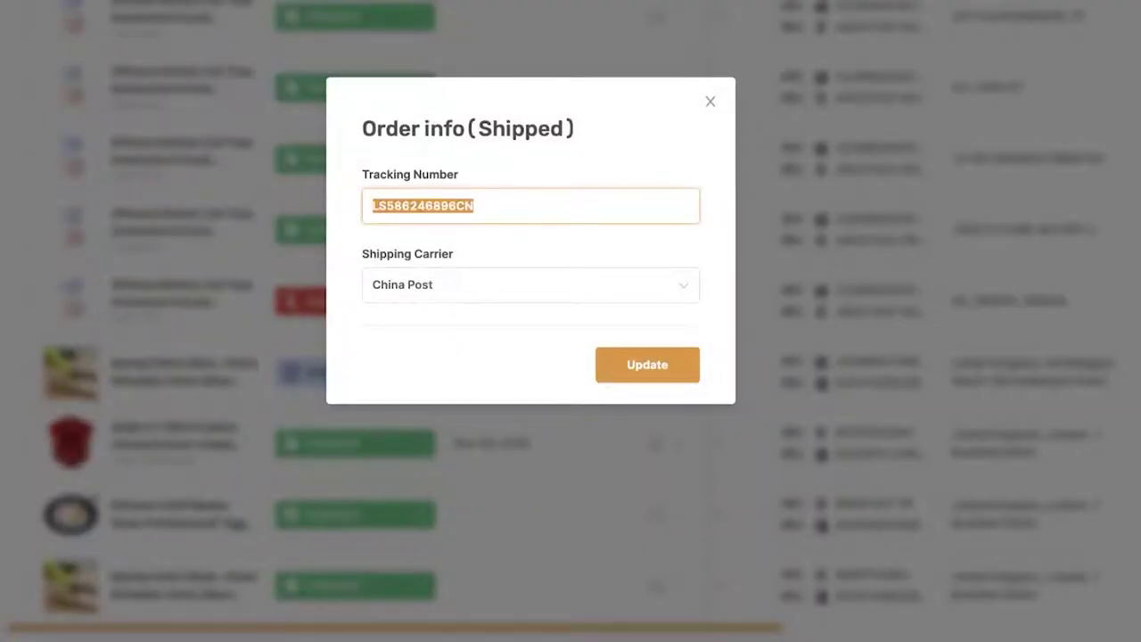
{"action": "left_click", "coordinate": [530, 284]}
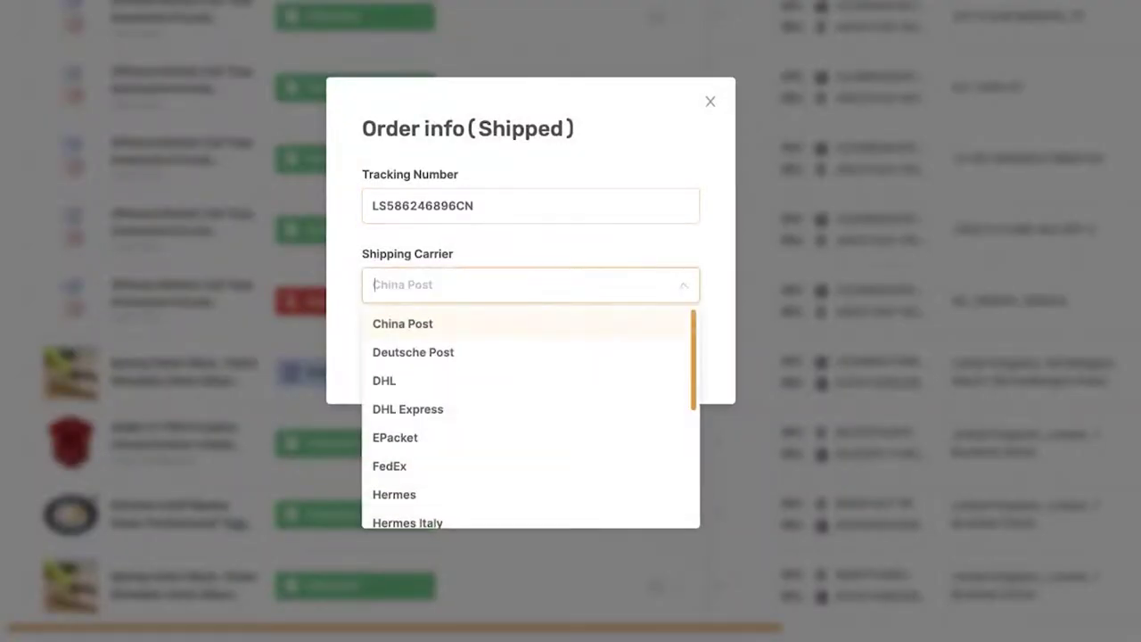
{"action": "left_click", "coordinate": [402, 322]}
{"action": "left_click", "coordinate": [647, 365]}
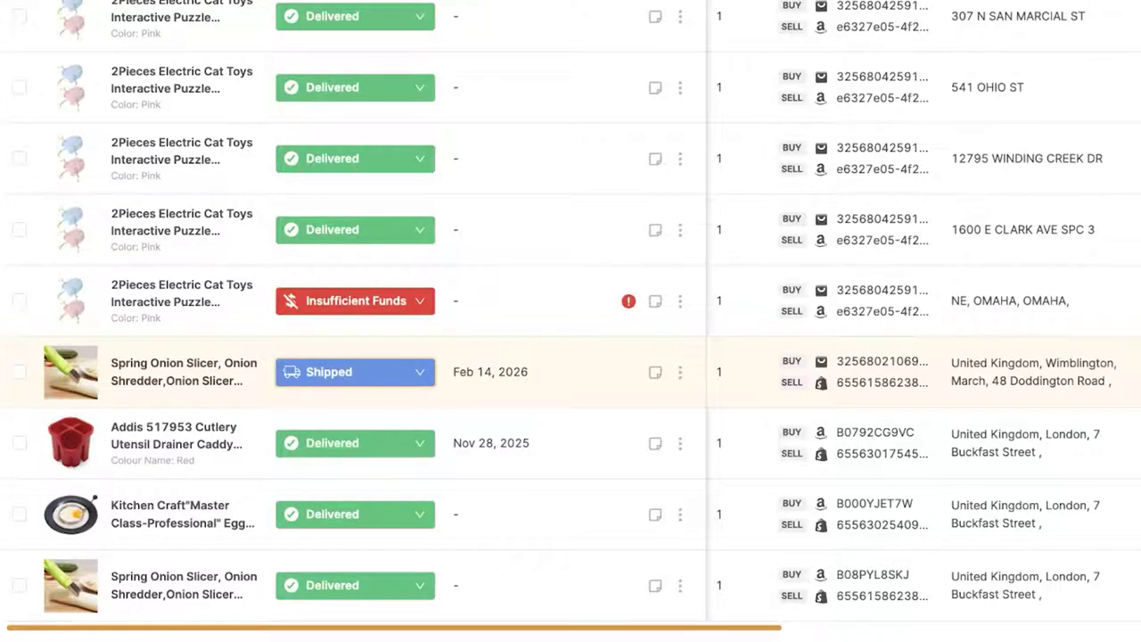
Set the Spring Onion Slicer order's status to Delivered and check its status choices.
{"action": "left_click", "coordinate": [355, 372]}
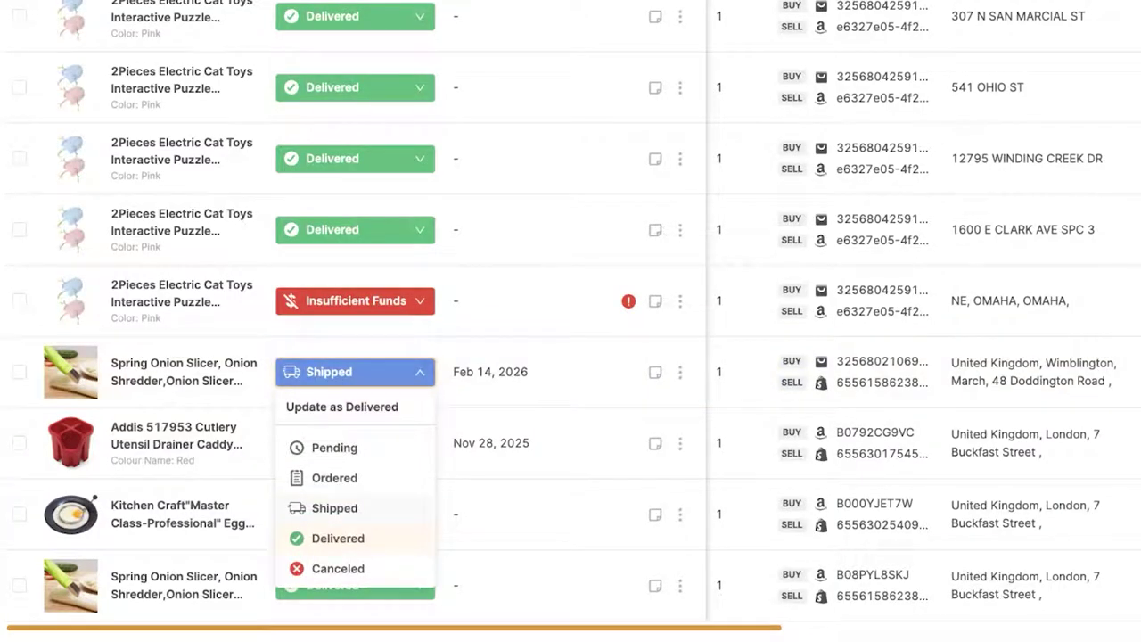
{"action": "key", "text": "Return"}
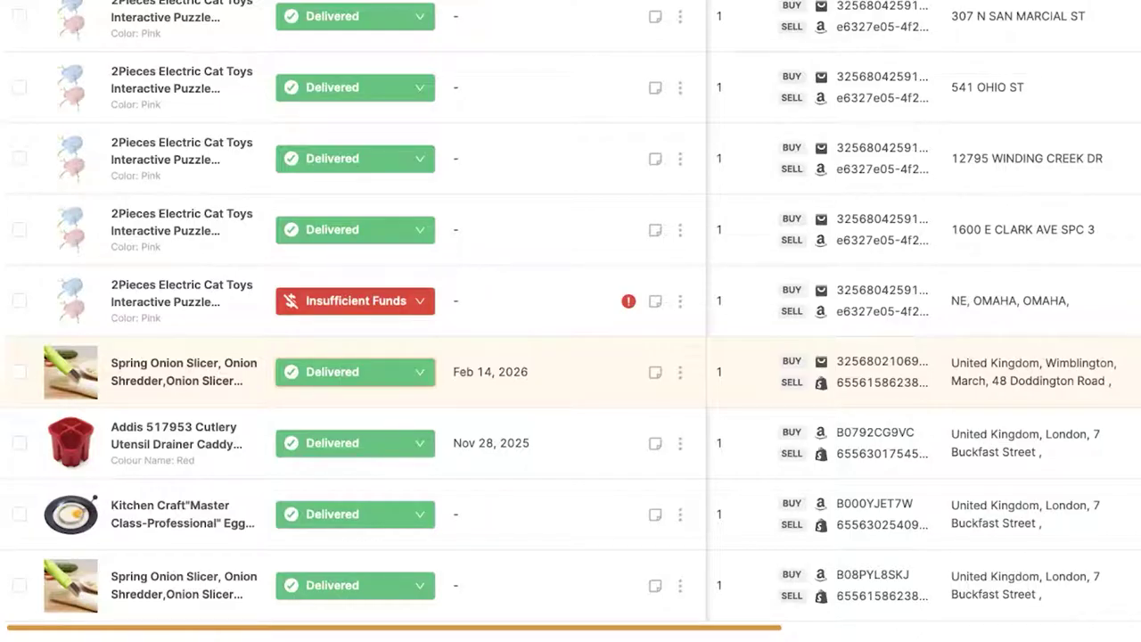
{"action": "scroll", "coordinate": [570, 357], "scroll_direction": "up", "scroll_amount": 1}
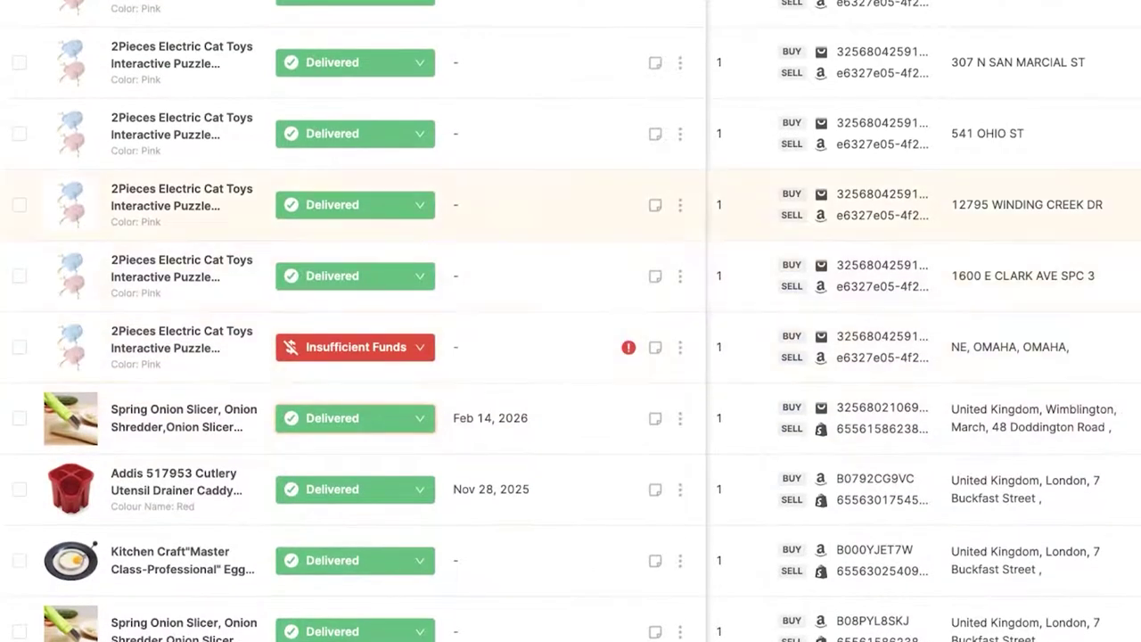
{"action": "left_click", "coordinate": [355, 419]}
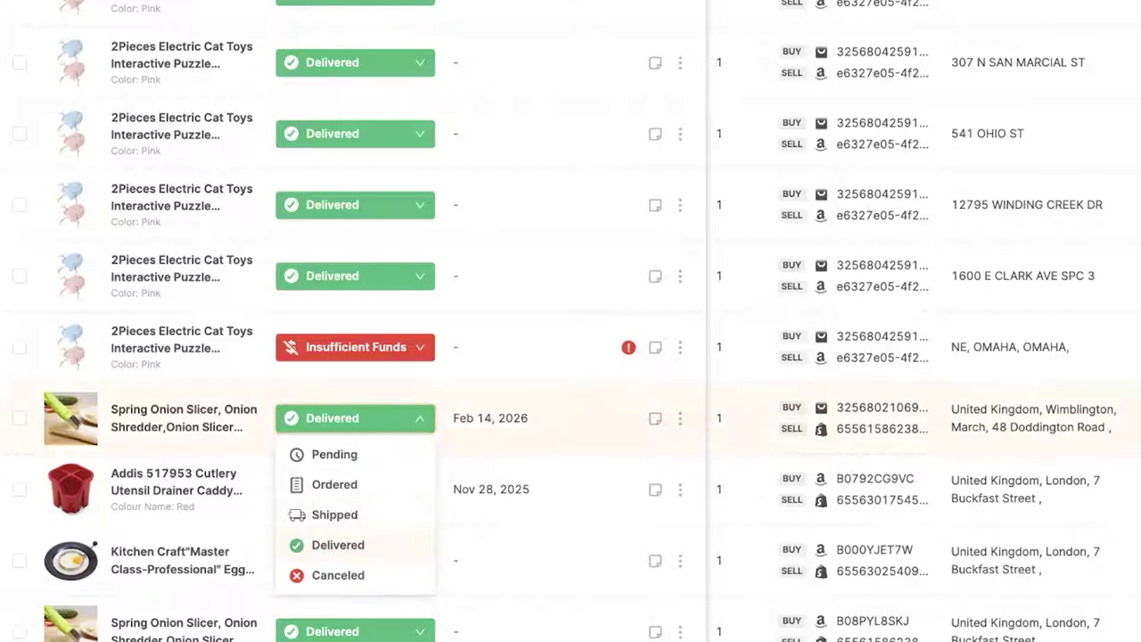
{"action": "left_click", "coordinate": [355, 418]}
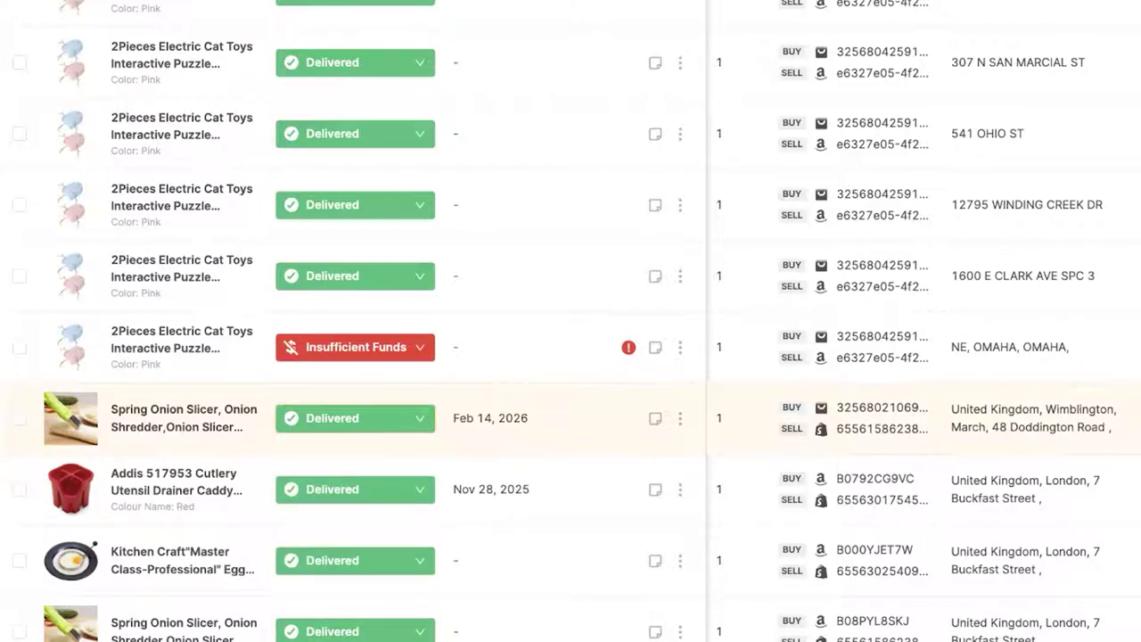
Examine the status choices of the Electric Cat Toys order that is awaiting payment, leaving its status as it is.
{"action": "scroll", "coordinate": [571, 415], "scroll_direction": "up", "scroll_amount": 6}
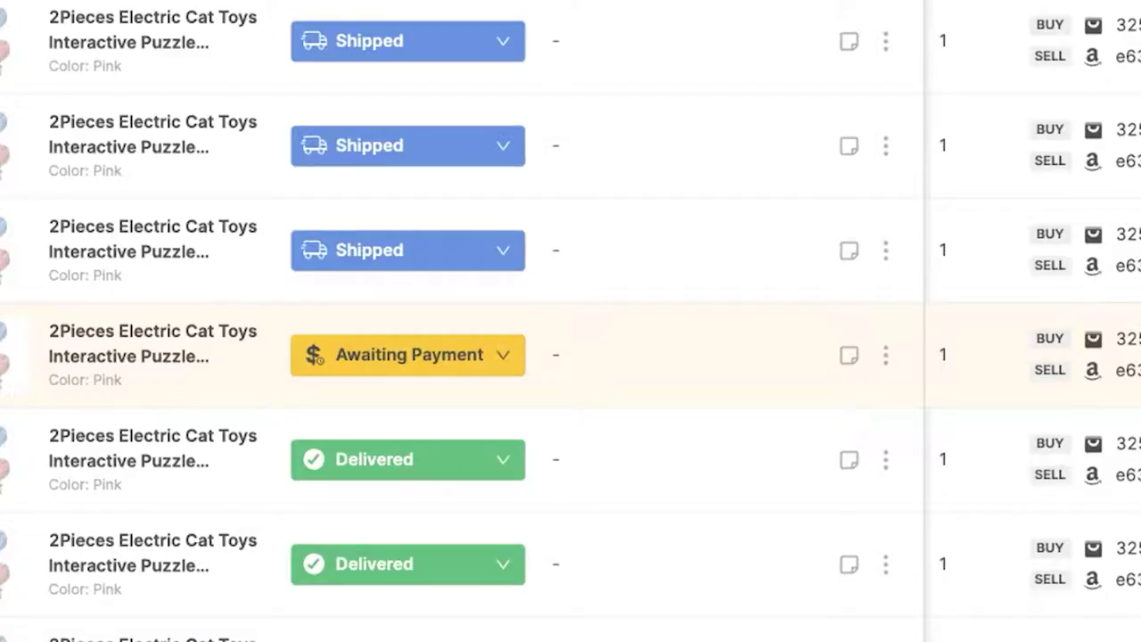
{"action": "left_click", "coordinate": [419, 362]}
{"action": "left_click", "coordinate": [419, 362]}
{"action": "left_click", "coordinate": [419, 362]}
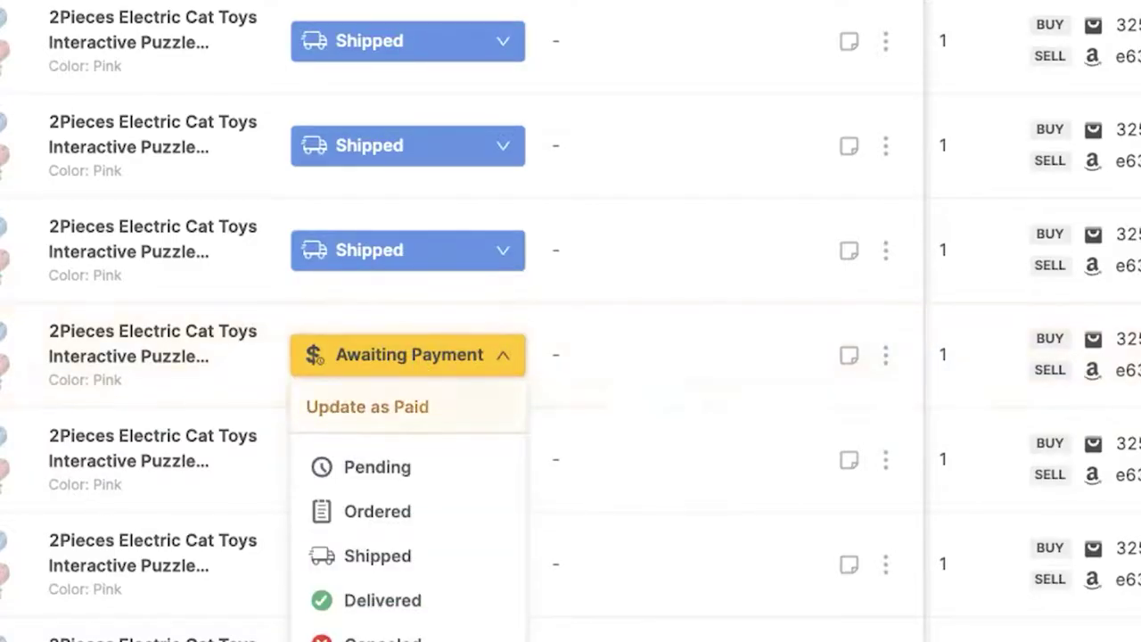
{"action": "key", "text": "Escape"}
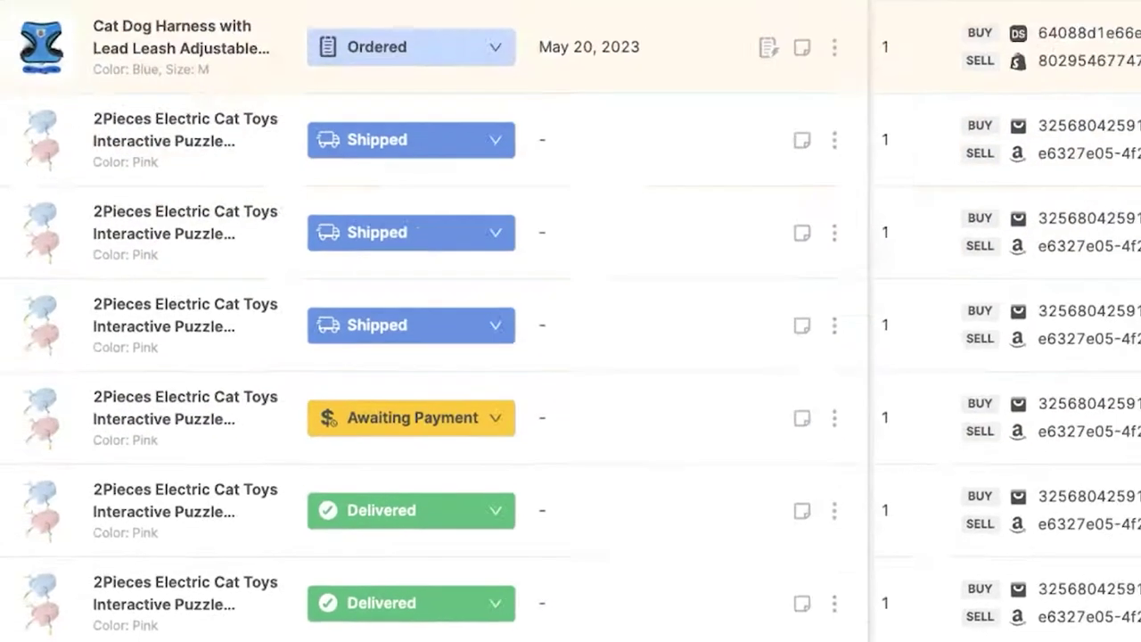
Open the internal note entry for the Cat Dog Harness order in the orders list.
{"action": "scroll", "coordinate": [571, 145], "scroll_direction": "down", "scroll_amount": 3}
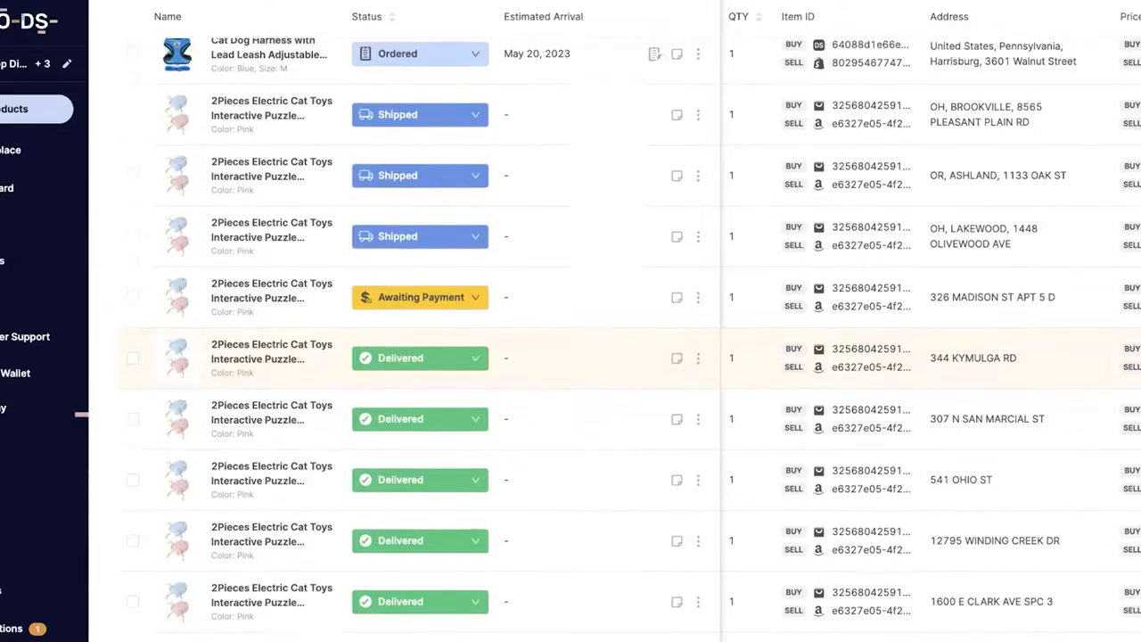
{"action": "scroll", "coordinate": [571, 348], "scroll_direction": "up", "scroll_amount": 1}
{"action": "scroll", "coordinate": [570, 348], "scroll_direction": "down", "scroll_amount": 1}
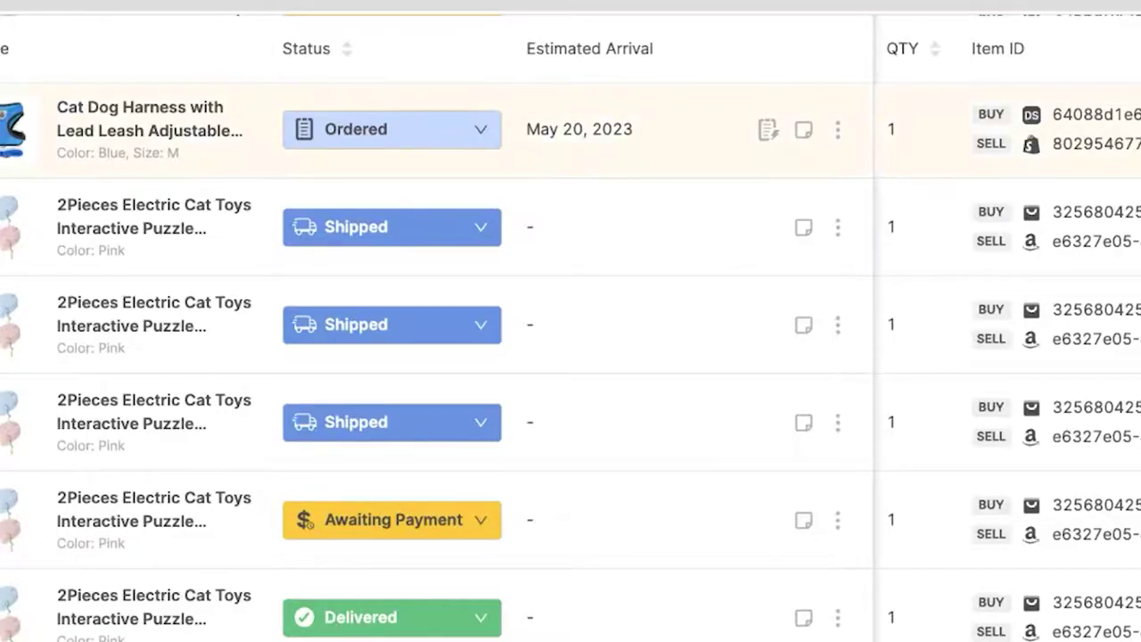
{"action": "mouse_move", "coordinate": [768, 130]}
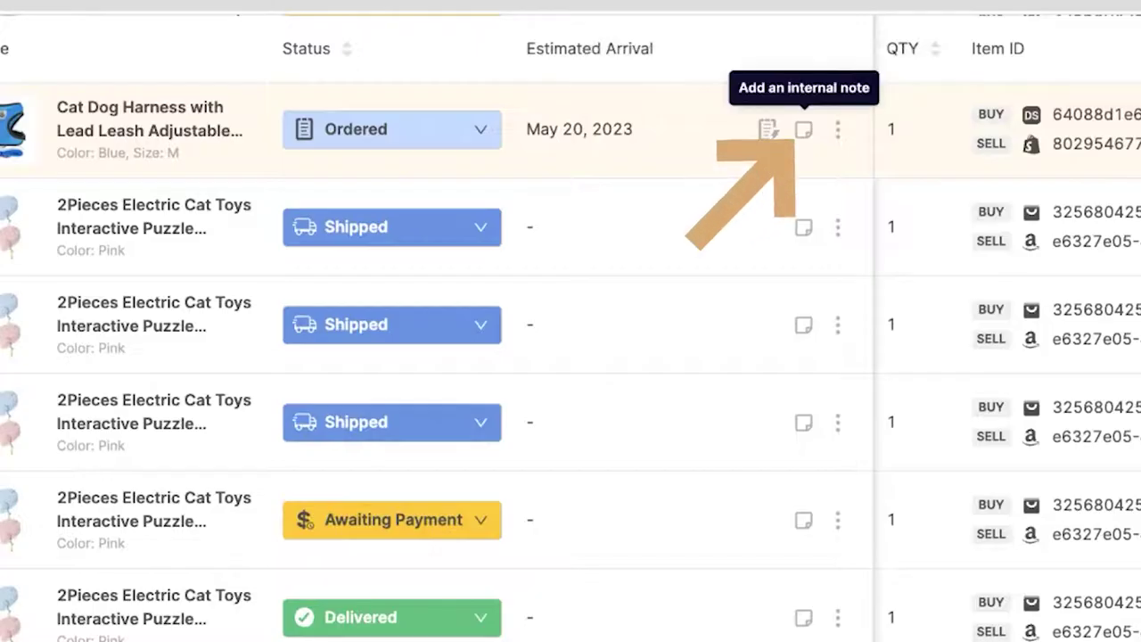
{"action": "left_click", "coordinate": [804, 130]}
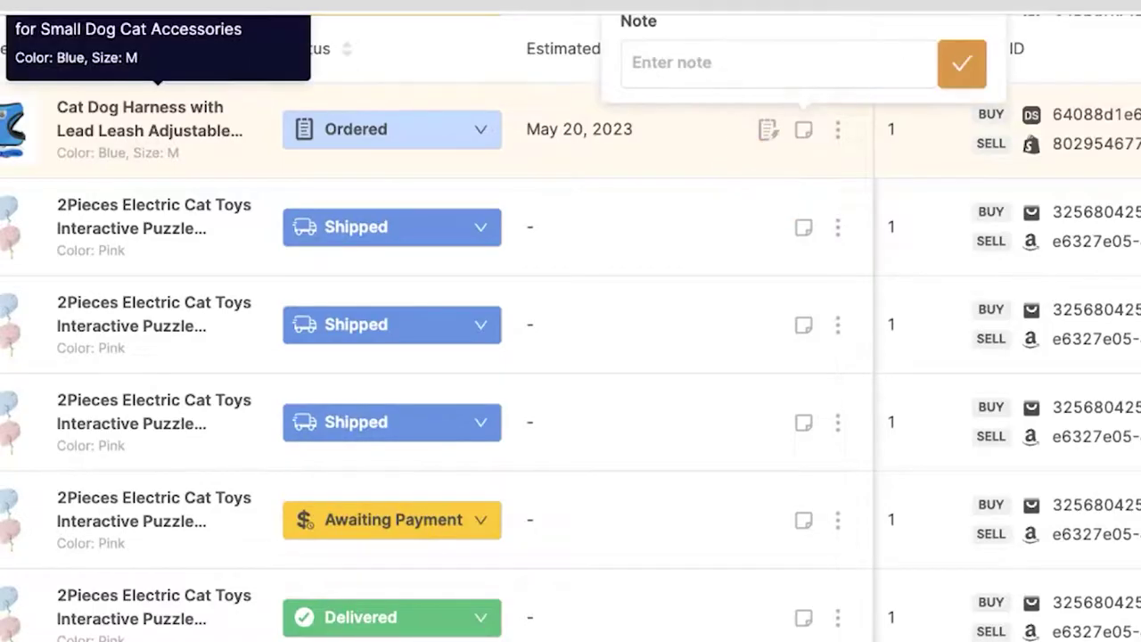
Enter the trial note "asdsadsadsad" in the Cat Dog Harness order's details, and clear it again.
{"action": "left_click", "coordinate": [11, 129]}
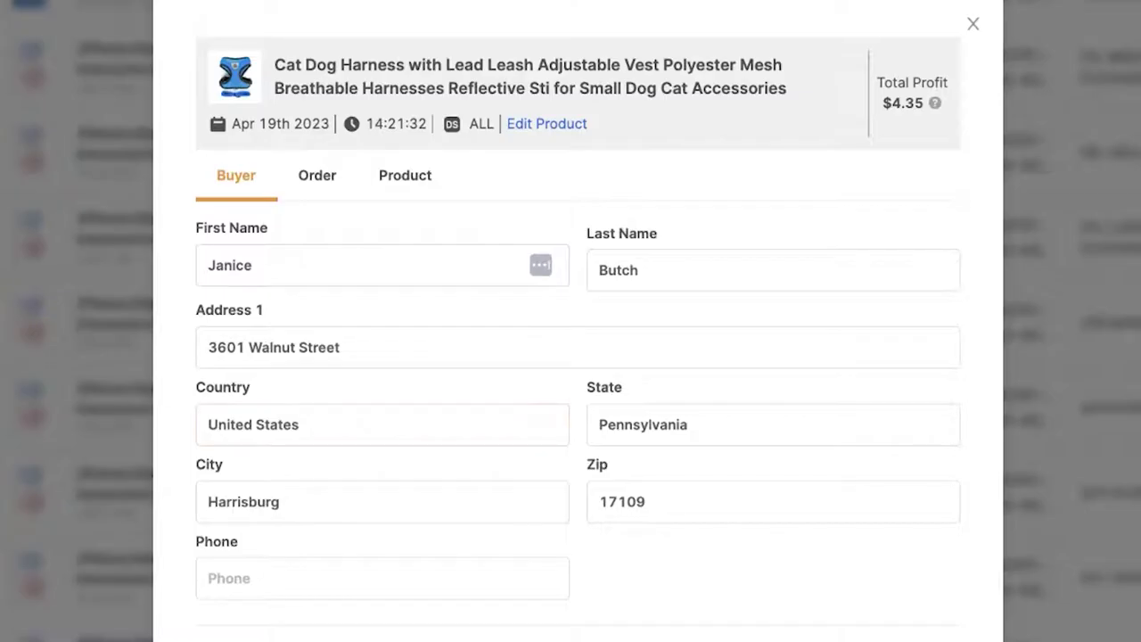
{"action": "left_click", "coordinate": [317, 175]}
{"action": "left_click", "coordinate": [209, 347]}
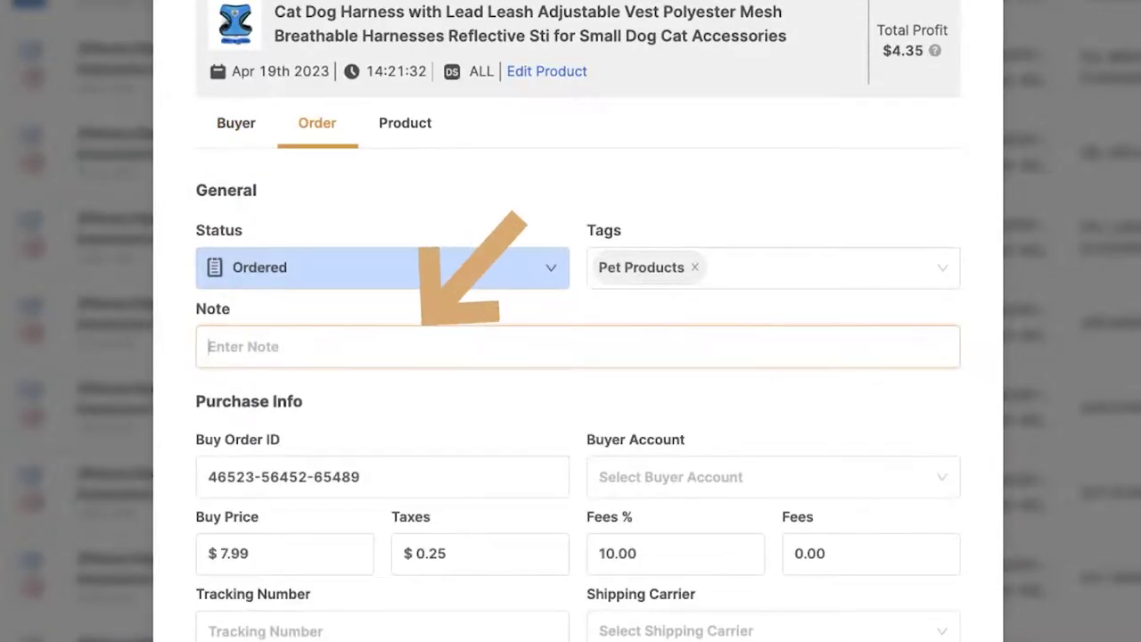
{"action": "type", "text": "asdsadsadsad"}
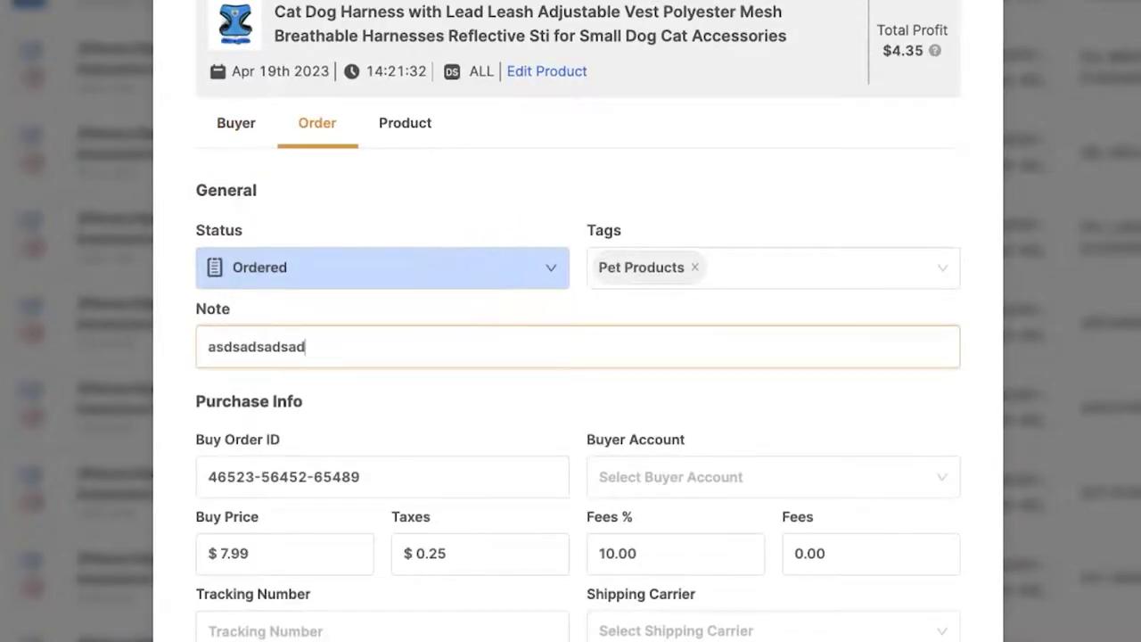
{"action": "key", "text": "ctrl+a"}
{"action": "key", "text": "BackSpace"}
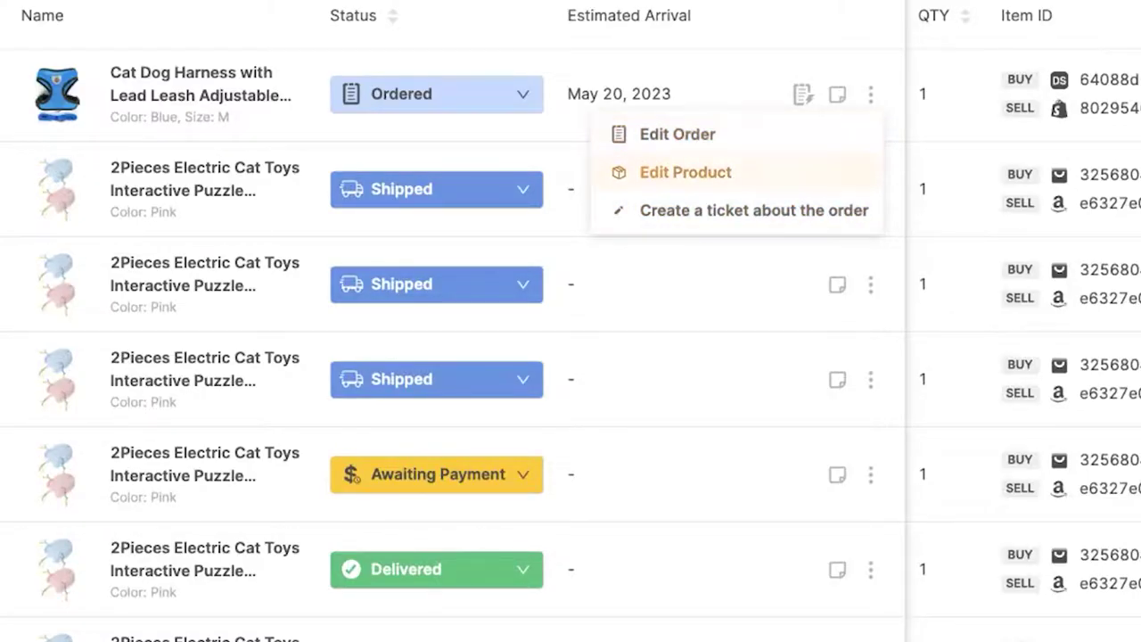
Review the buyer, order and product details of the Cat Dog Harness order.
{"action": "left_click", "coordinate": [57, 93]}
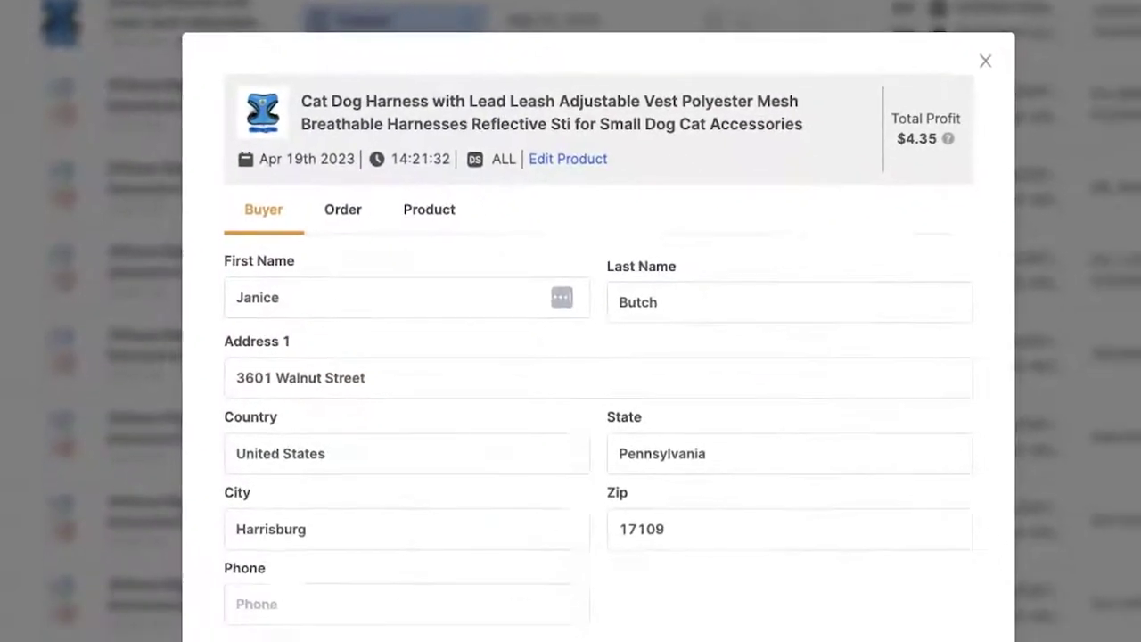
{"action": "mouse_move", "coordinate": [253, 78]}
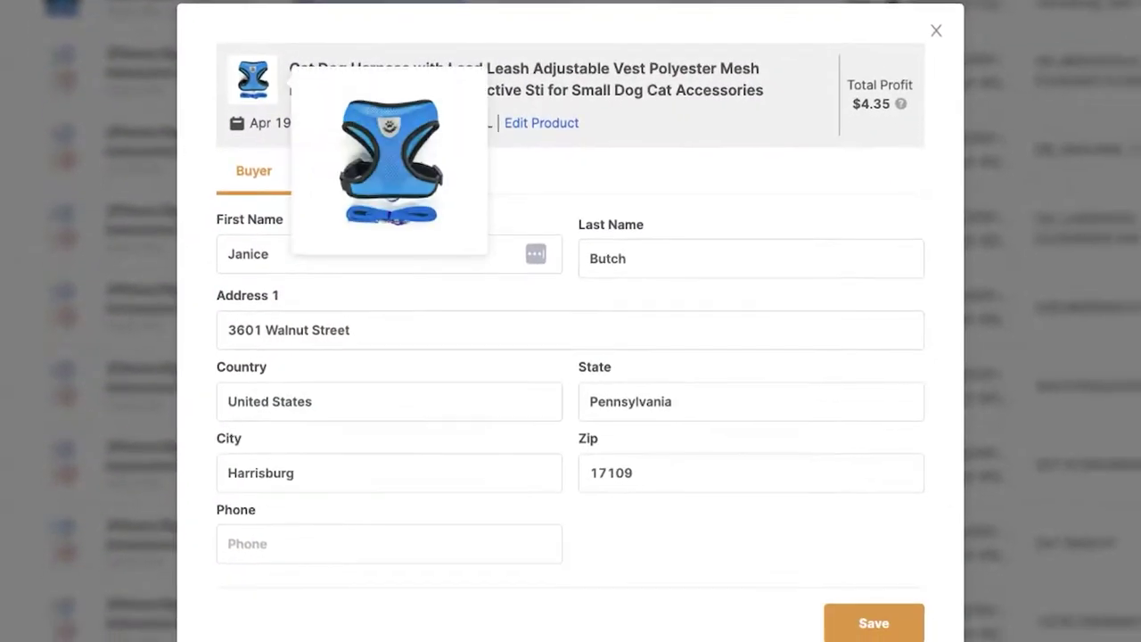
{"action": "left_click", "coordinate": [329, 170]}
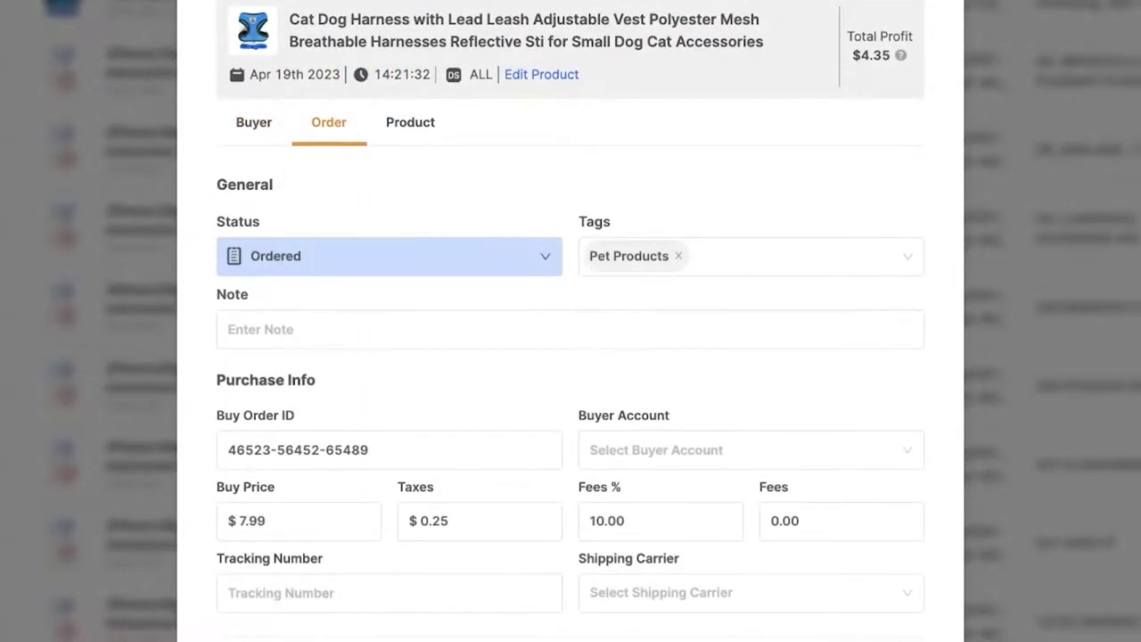
{"action": "left_click", "coordinate": [410, 122]}
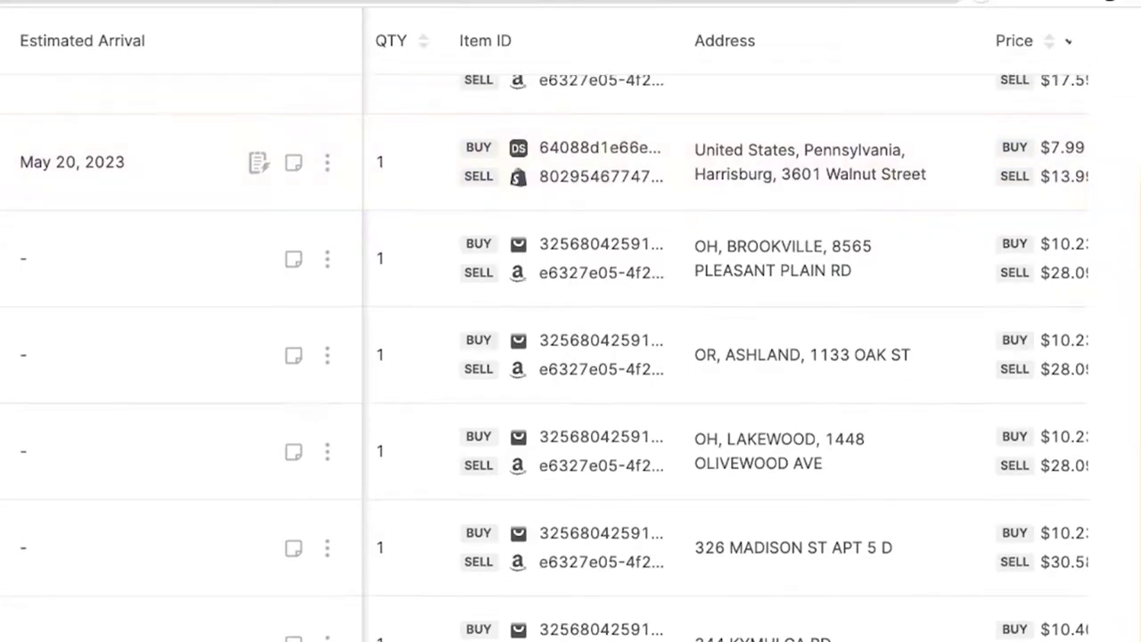
Examine the orders list columns for item ID, address, price, store, profit, fee/tax, order ID and tags.
{"action": "scroll", "coordinate": [570, 356], "scroll_direction": "down", "scroll_amount": 1}
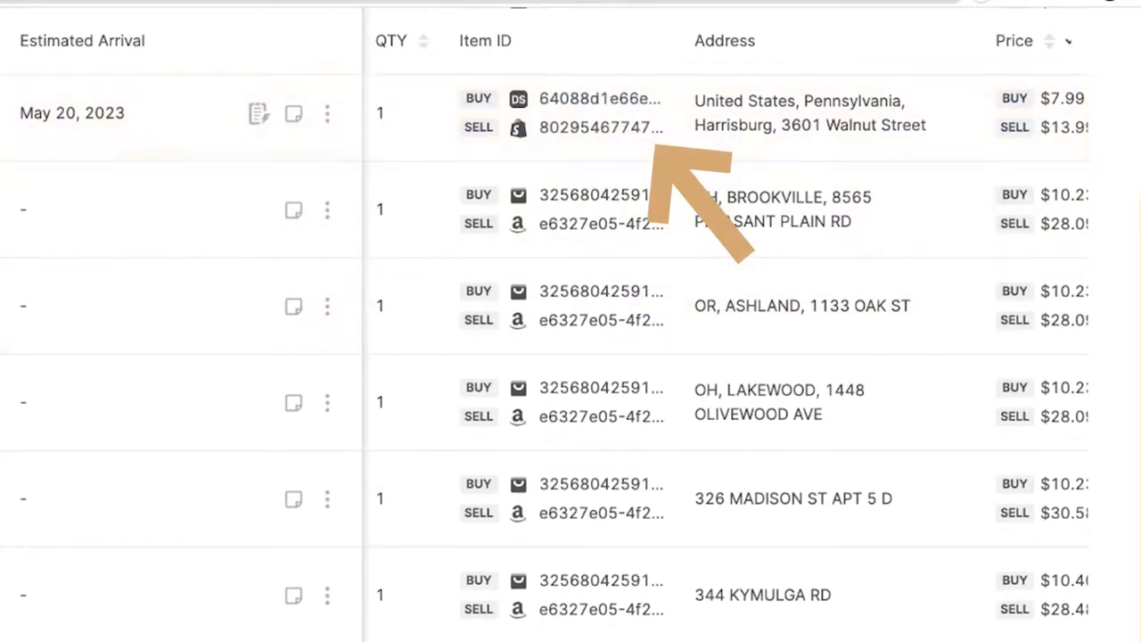
{"action": "scroll", "coordinate": [726, 325], "scroll_direction": "right", "scroll_amount": 5}
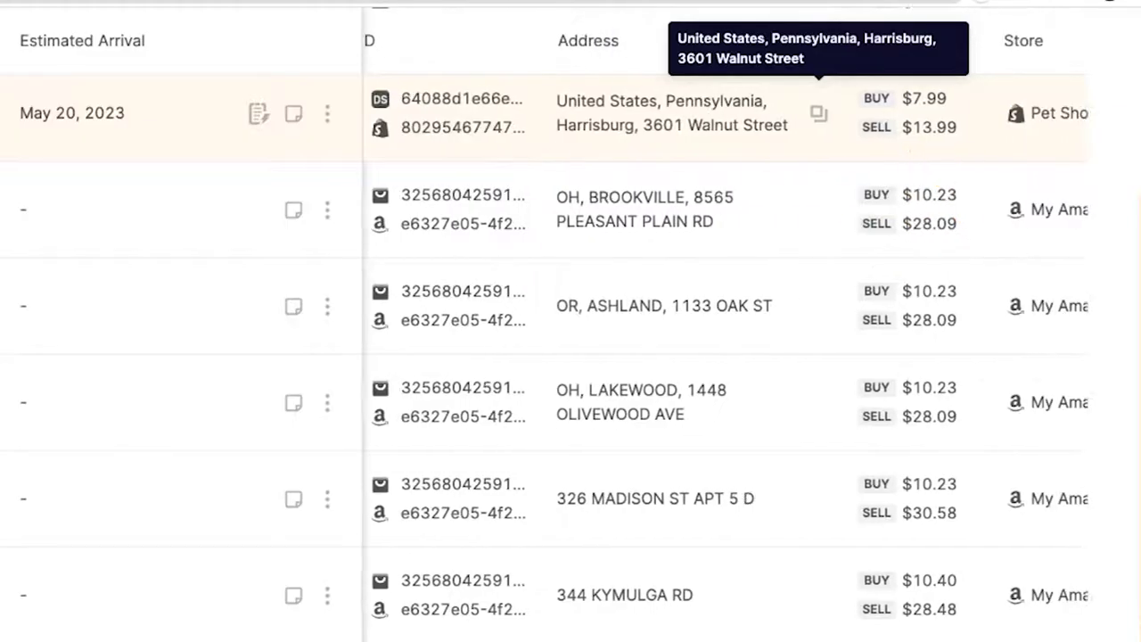
{"action": "scroll", "coordinate": [726, 325], "scroll_direction": "right", "scroll_amount": 2}
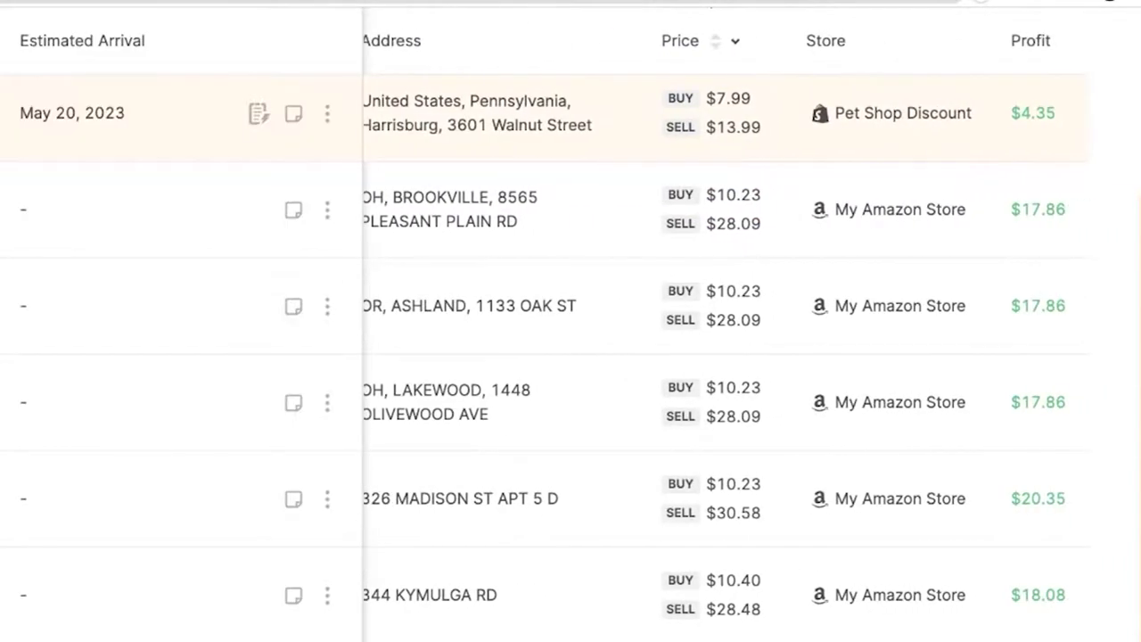
{"action": "scroll", "coordinate": [726, 325], "scroll_direction": "right", "scroll_amount": 3}
{"action": "scroll", "coordinate": [726, 326], "scroll_direction": "right", "scroll_amount": 1}
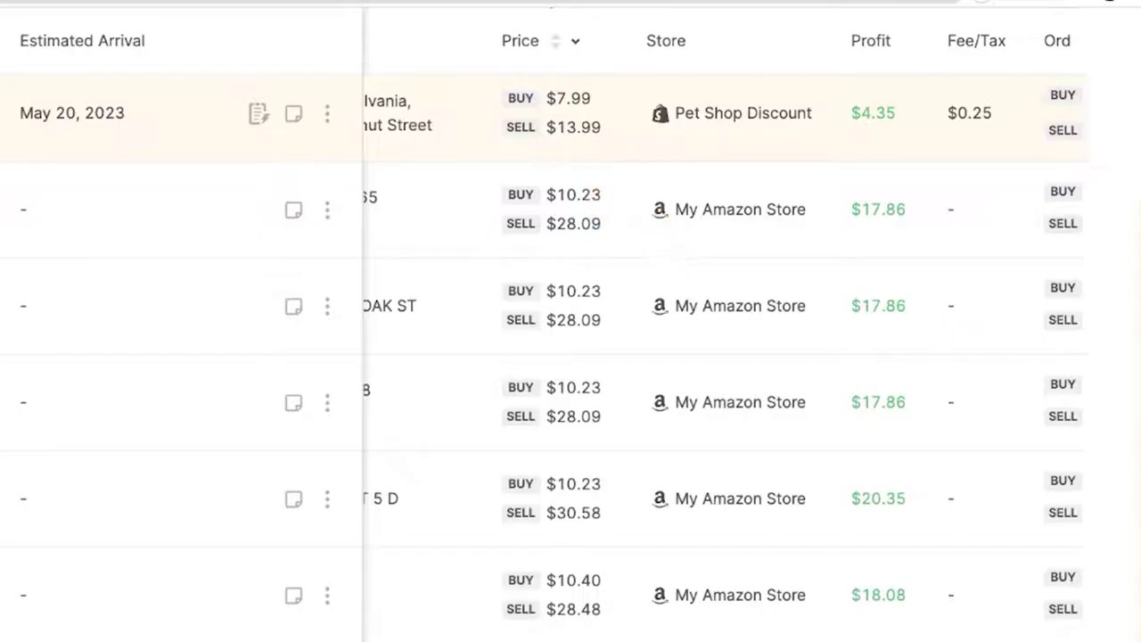
{"action": "scroll", "coordinate": [726, 326], "scroll_direction": "right", "scroll_amount": 1}
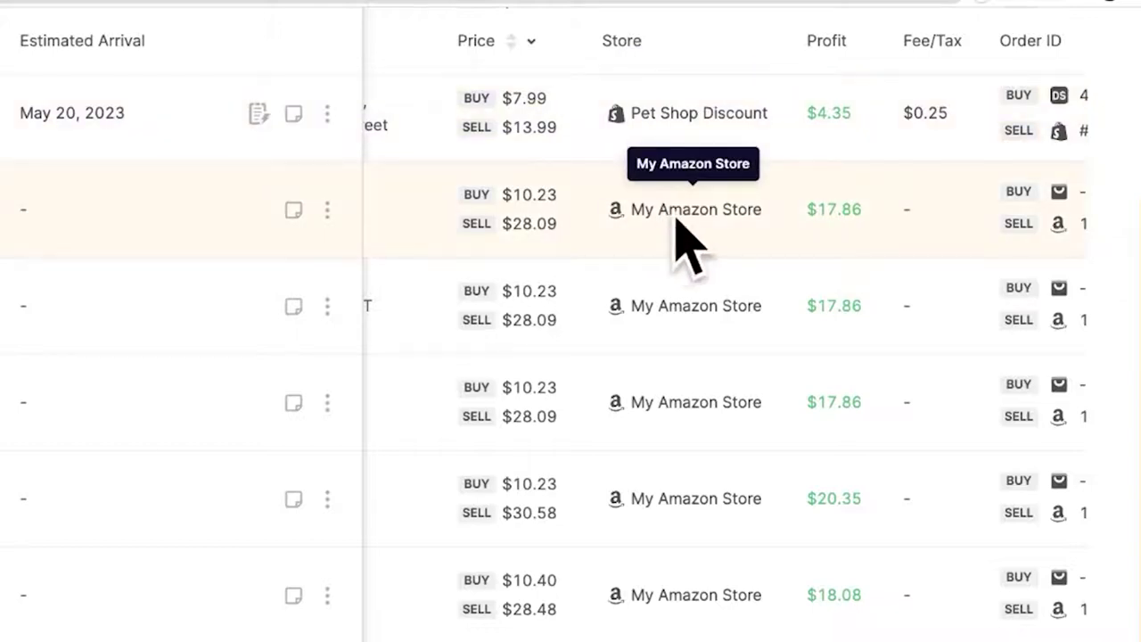
{"action": "scroll", "coordinate": [693, 205], "scroll_direction": "right", "scroll_amount": 2}
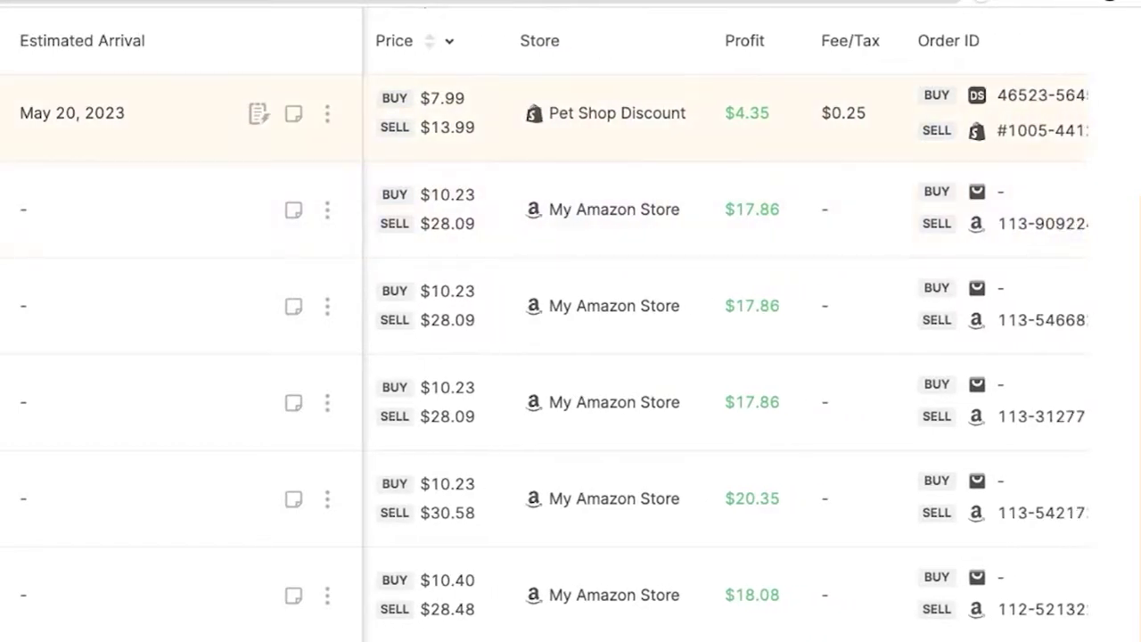
{"action": "scroll", "coordinate": [693, 205], "scroll_direction": "right", "scroll_amount": 5}
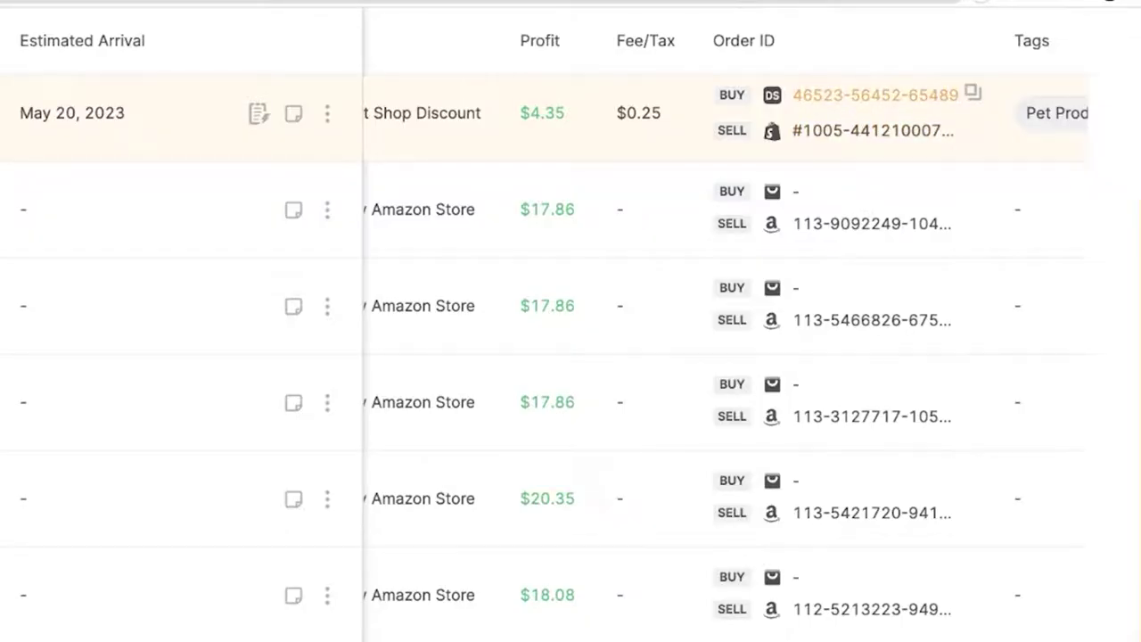
{"action": "scroll", "coordinate": [726, 327], "scroll_direction": "right", "scroll_amount": 4}
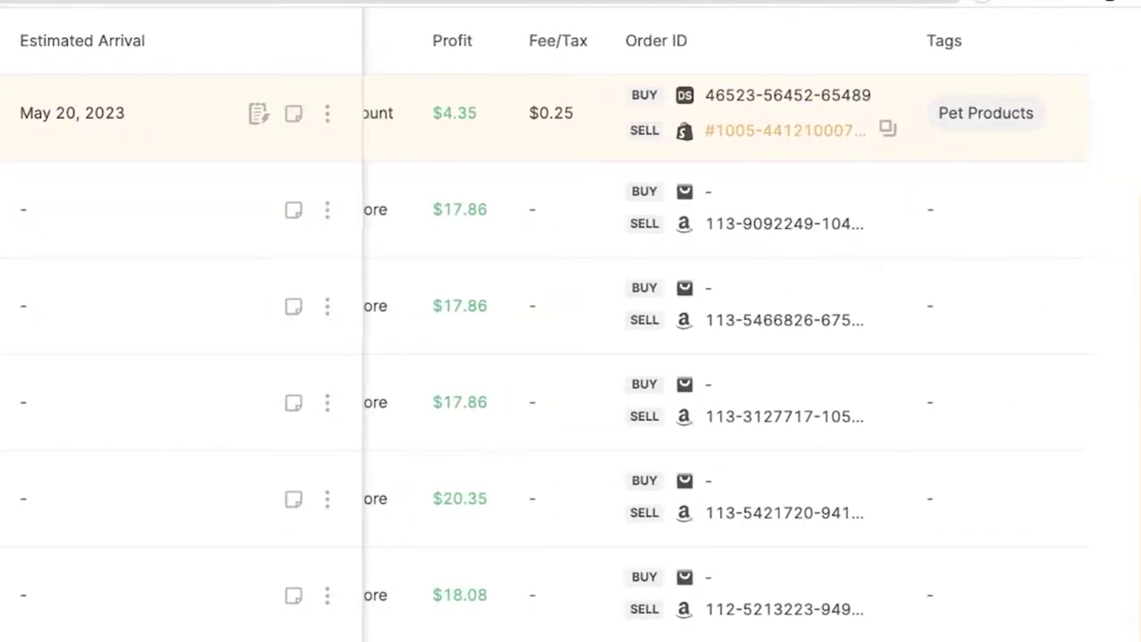
{"action": "scroll", "coordinate": [758, 339], "scroll_direction": "left", "scroll_amount": 10}
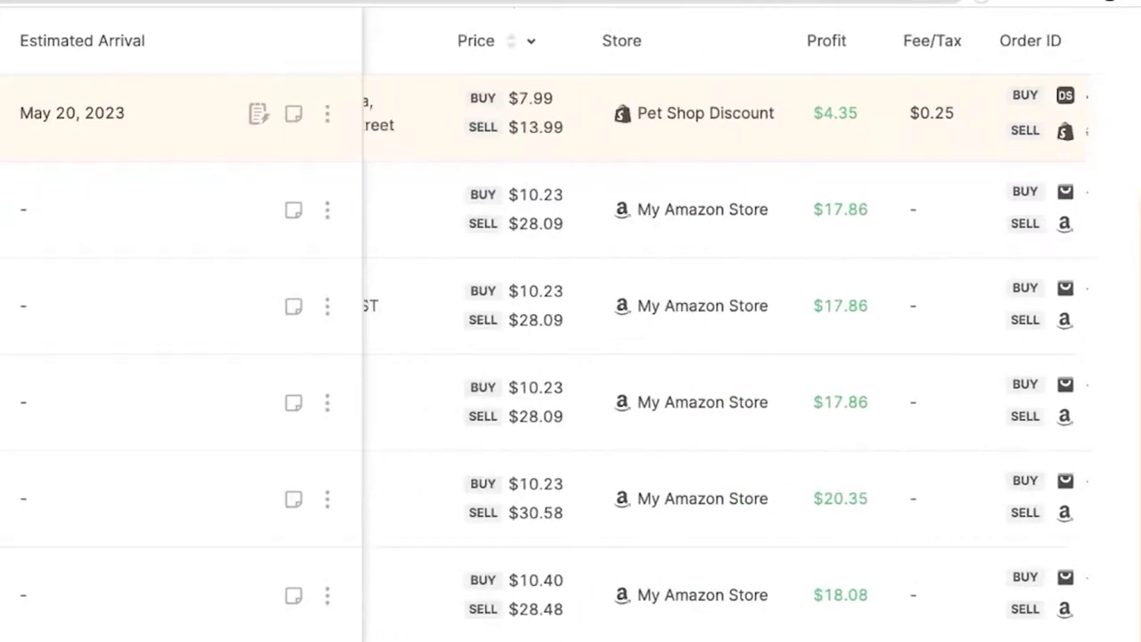
Customize the orders list display by moving the QTY column below DAS, and try switching the DAS column on and off.
{"action": "scroll", "coordinate": [758, 338], "scroll_direction": "up", "scroll_amount": 5}
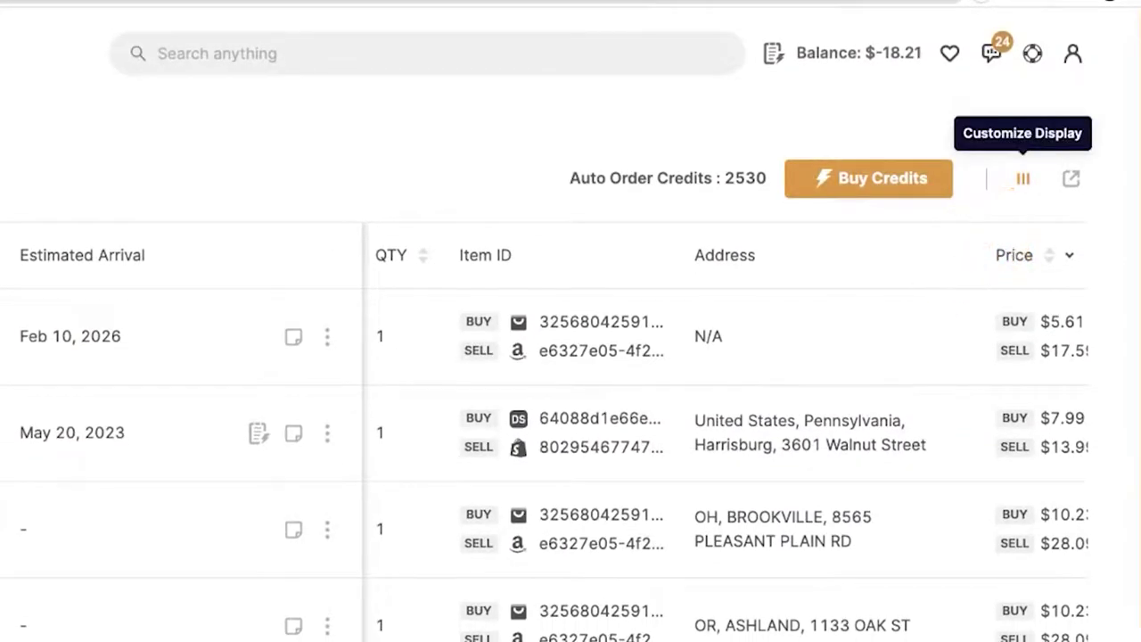
{"action": "left_click", "coordinate": [1023, 179]}
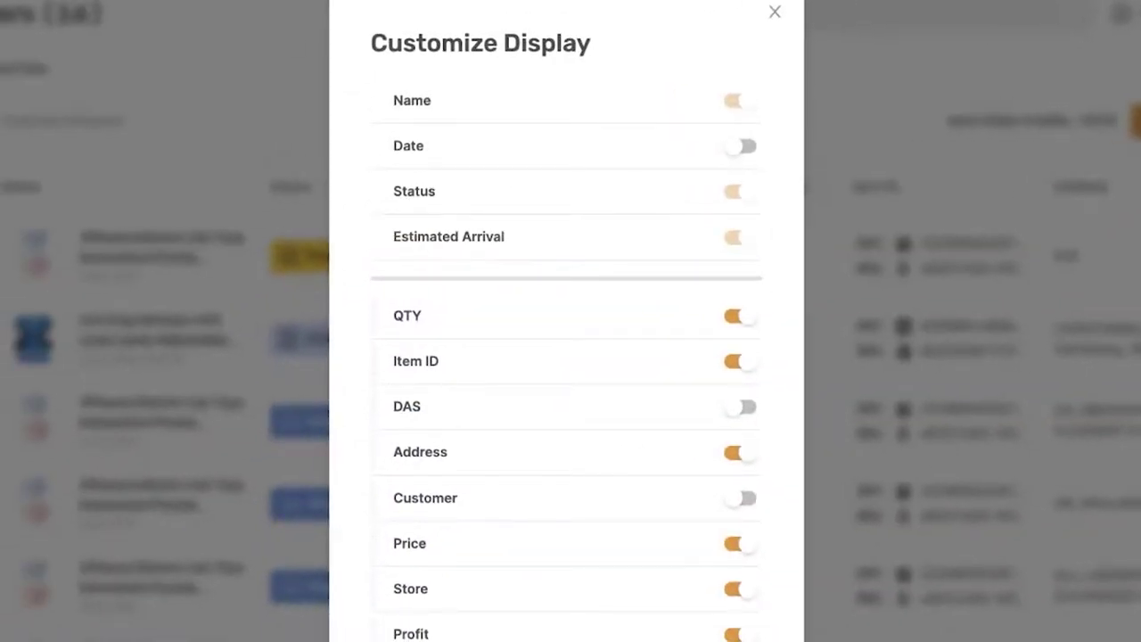
{"action": "left_click_drag", "start_coordinate": [408, 316], "coordinate": [408, 361]}
{"action": "left_click_drag", "start_coordinate": [407, 406], "coordinate": [407, 361]}
{"action": "left_click", "coordinate": [739, 361]}
{"action": "left_click", "coordinate": [740, 361]}
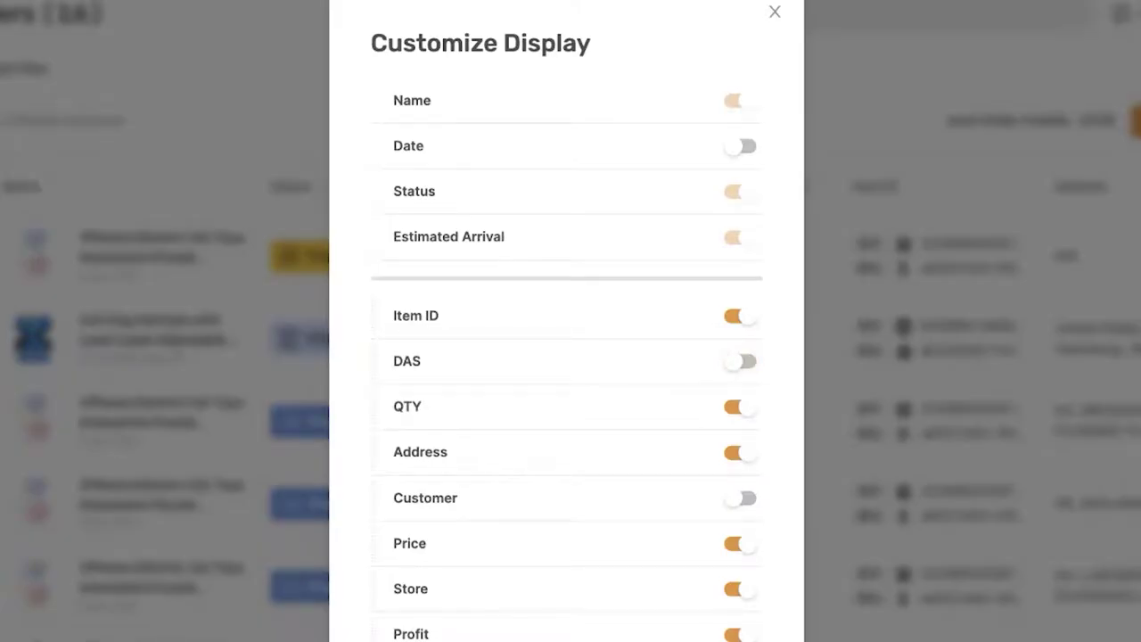
Try toggling the Customer column, switch the DAS column back on, and check the columns across the orders list.
{"action": "left_click", "coordinate": [739, 498]}
{"action": "left_click", "coordinate": [739, 498]}
{"action": "left_click", "coordinate": [739, 498]}
{"action": "left_click", "coordinate": [739, 361]}
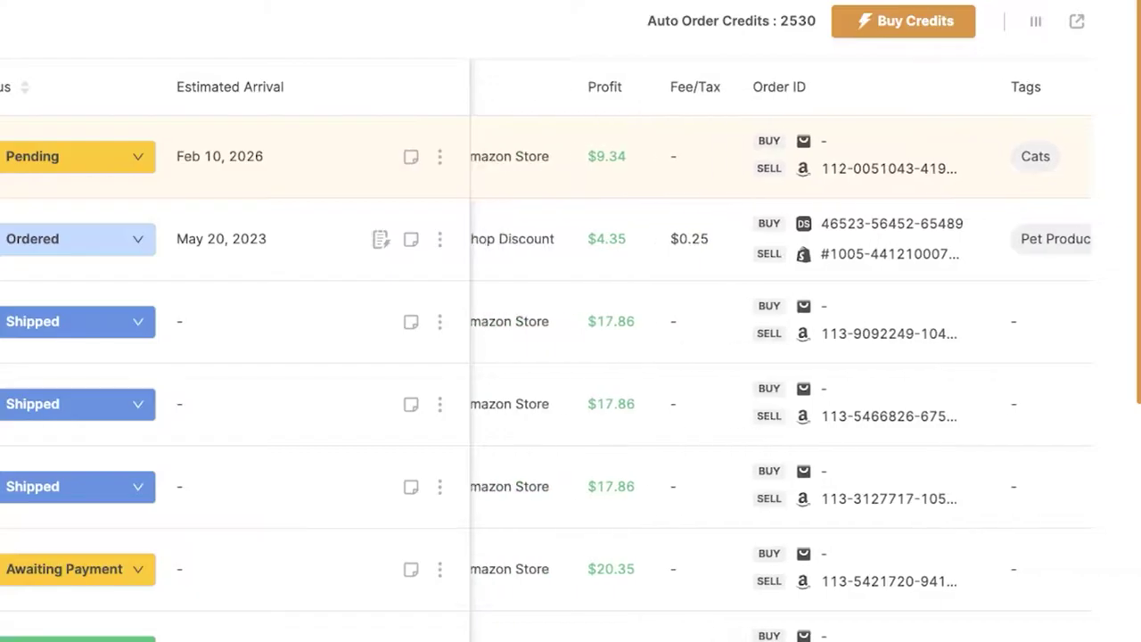
{"action": "scroll", "coordinate": [782, 357], "scroll_direction": "left", "scroll_amount": 6}
{"action": "scroll", "coordinate": [783, 356], "scroll_direction": "right", "scroll_amount": 4}
{"action": "scroll", "coordinate": [782, 357], "scroll_direction": "left", "scroll_amount": 5}
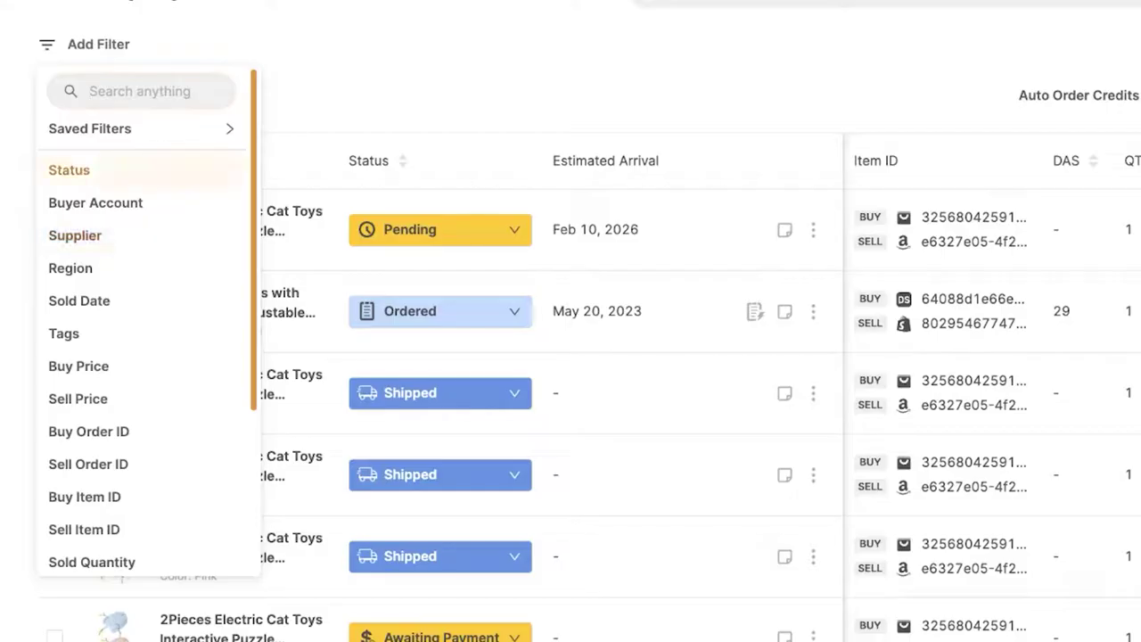
Filter the orders list by the Ordered status, and remove that filter again to go through all orders.
{"action": "left_click", "coordinate": [69, 169]}
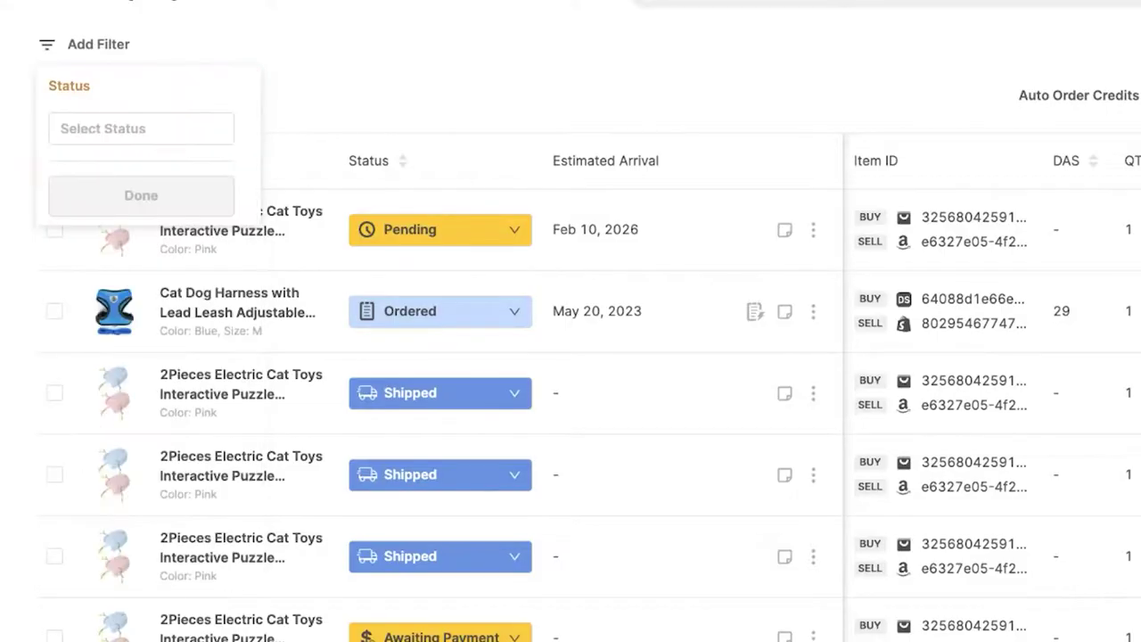
{"action": "left_click", "coordinate": [86, 202]}
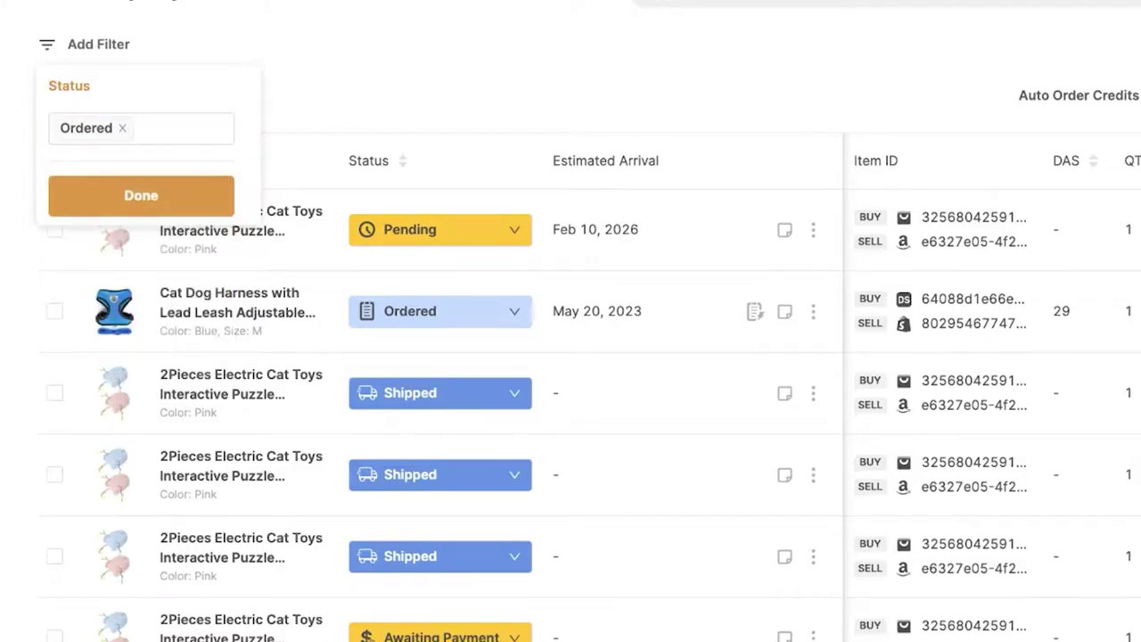
{"action": "left_click", "coordinate": [141, 195]}
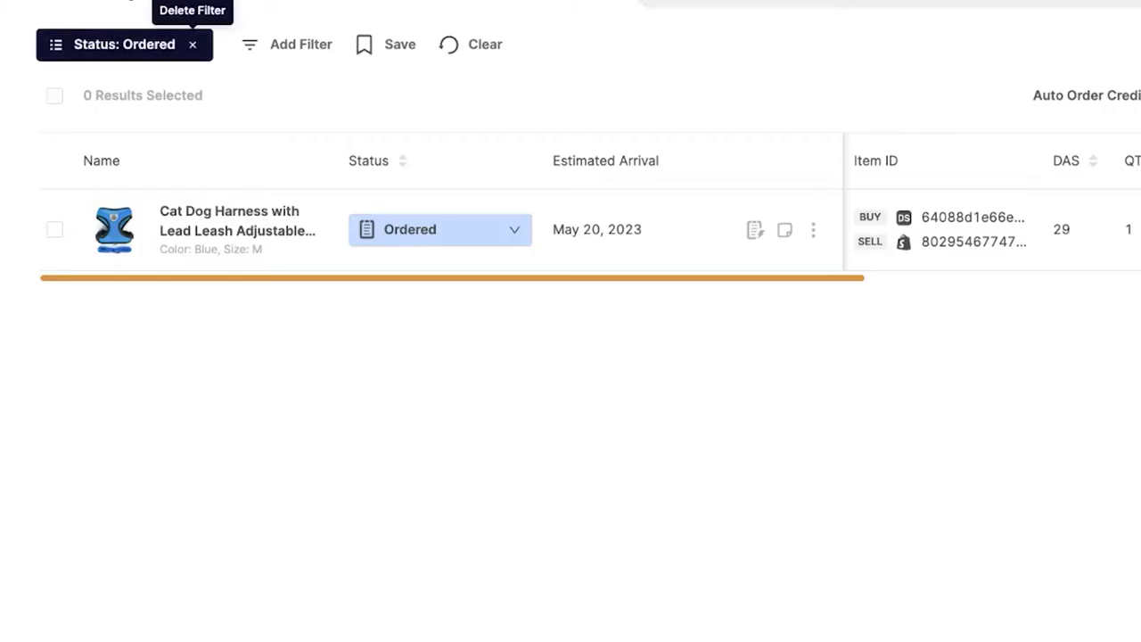
{"action": "left_click", "coordinate": [192, 44]}
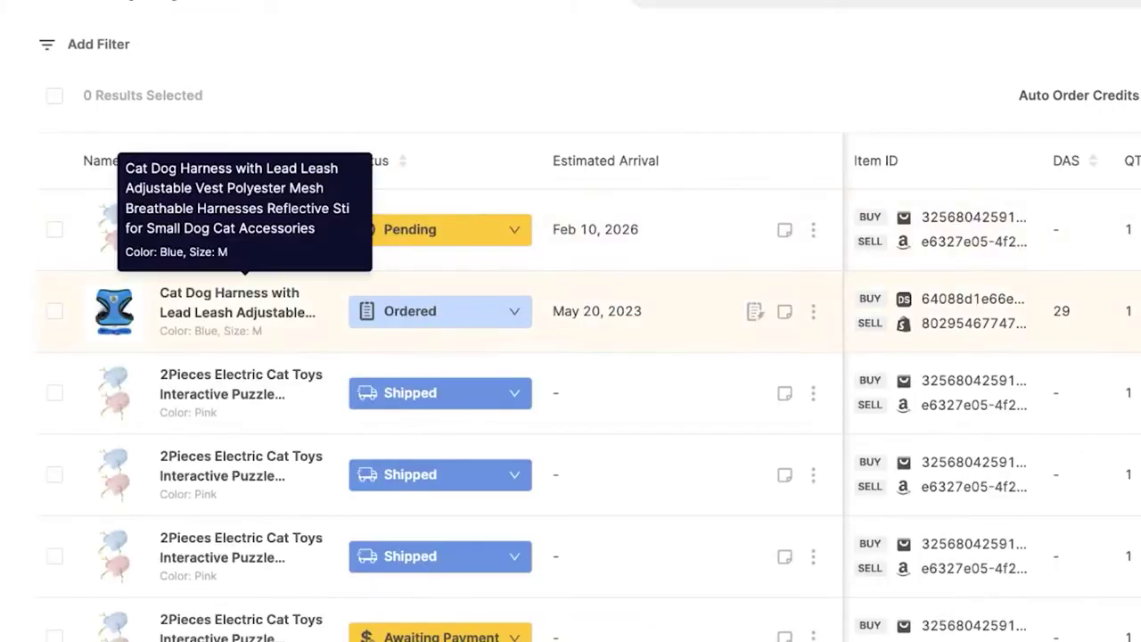
{"action": "scroll", "coordinate": [232, 372], "scroll_direction": "down", "scroll_amount": 10}
{"action": "scroll", "coordinate": [232, 372], "scroll_direction": "up", "scroll_amount": 8}
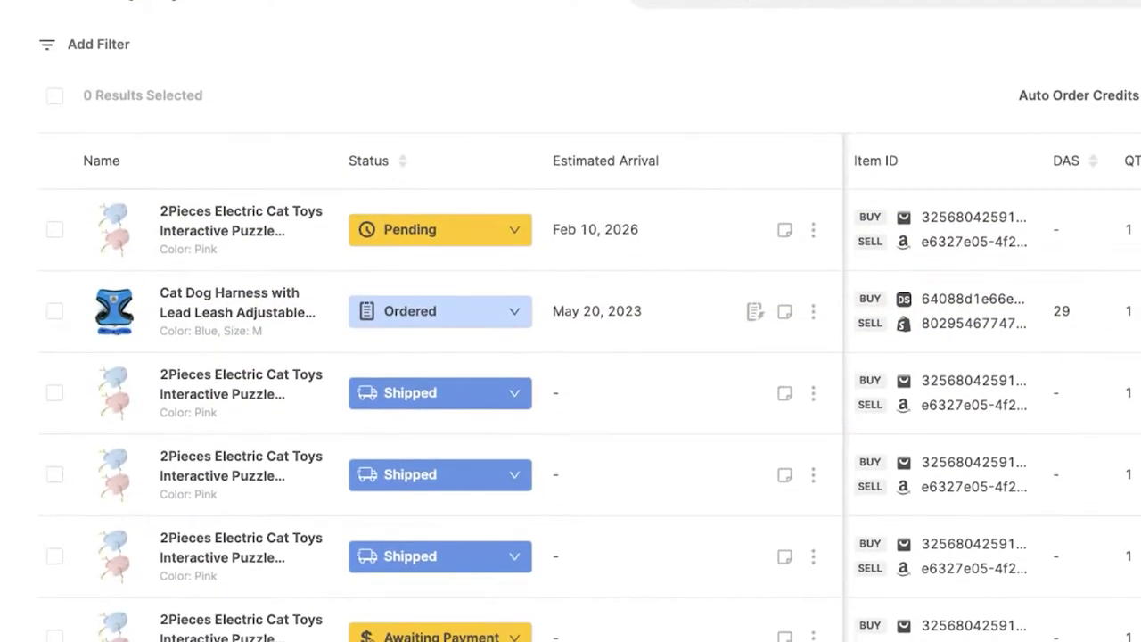
Examine the filter criteria available for the orders list, from status and supplier to tracking number and days awaiting shipment.
{"action": "left_click", "coordinate": [97, 43]}
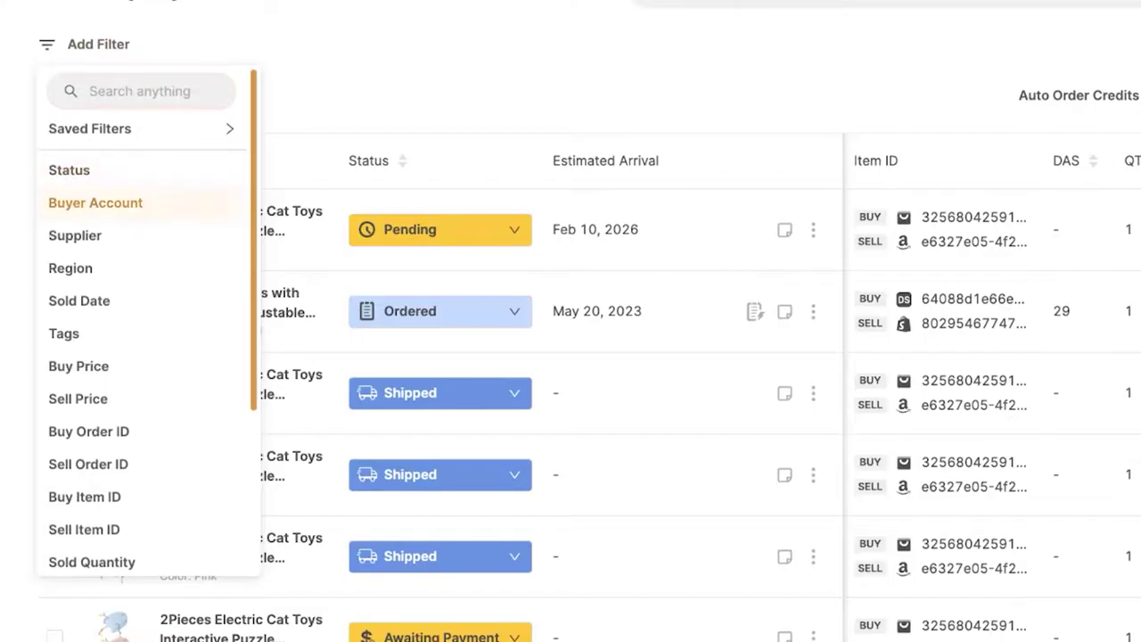
{"action": "scroll", "coordinate": [133, 214], "scroll_direction": "down", "scroll_amount": 1}
{"action": "scroll", "coordinate": [143, 206], "scroll_direction": "down", "scroll_amount": 5}
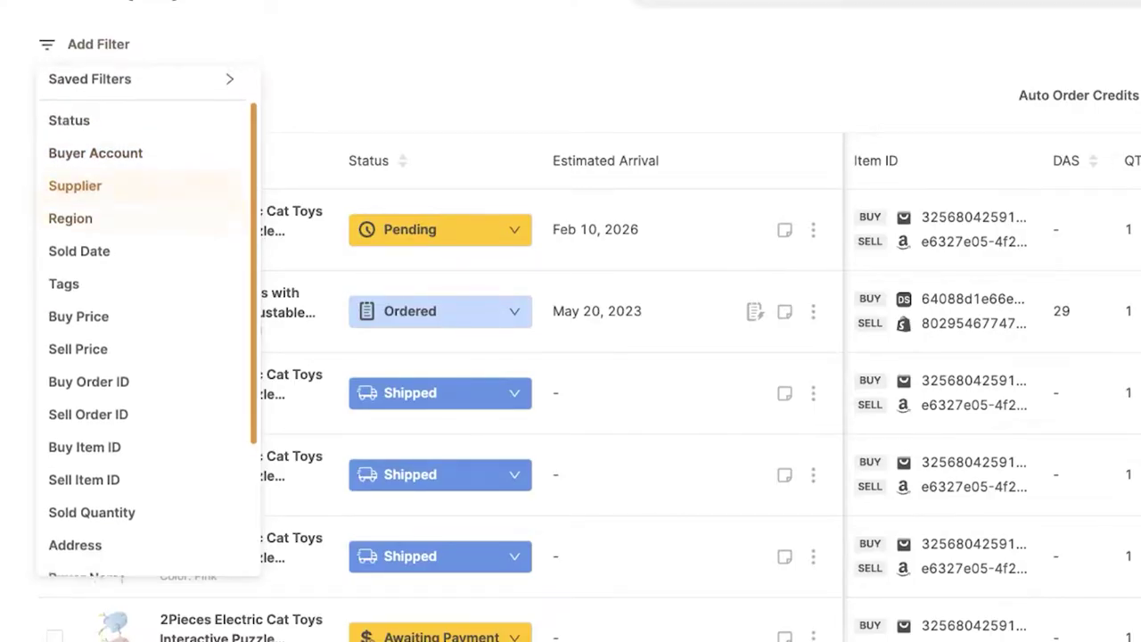
{"action": "scroll", "coordinate": [133, 188], "scroll_direction": "down", "scroll_amount": 3}
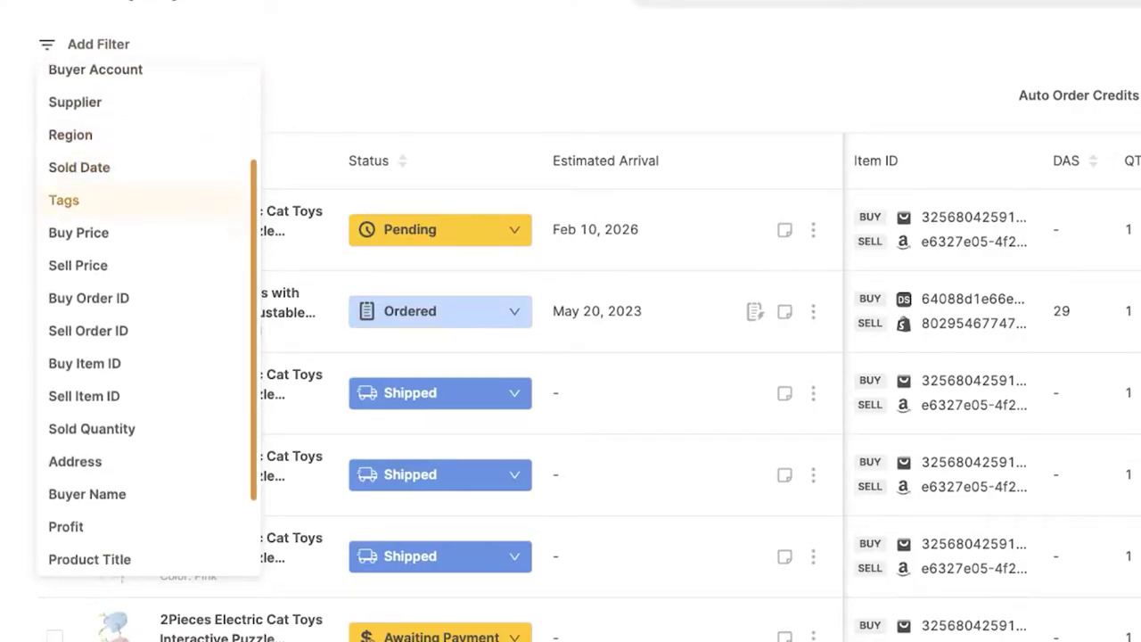
{"action": "scroll", "coordinate": [134, 165], "scroll_direction": "down", "scroll_amount": 1}
{"action": "scroll", "coordinate": [134, 157], "scroll_direction": "down", "scroll_amount": 3}
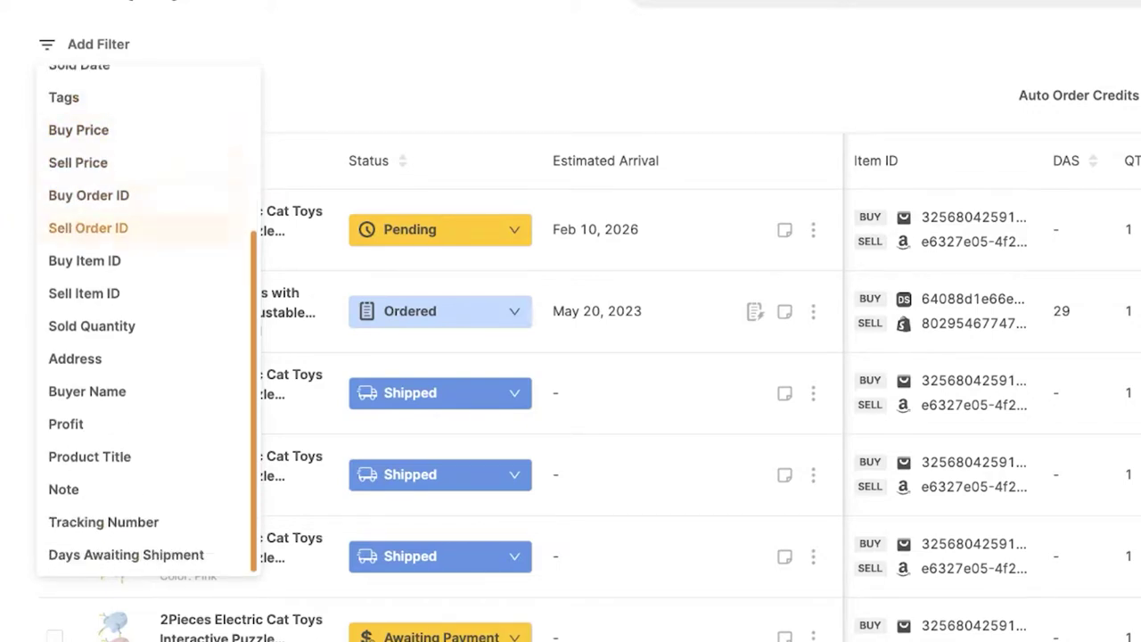
{"action": "scroll", "coordinate": [89, 325], "scroll_direction": "down", "scroll_amount": 1}
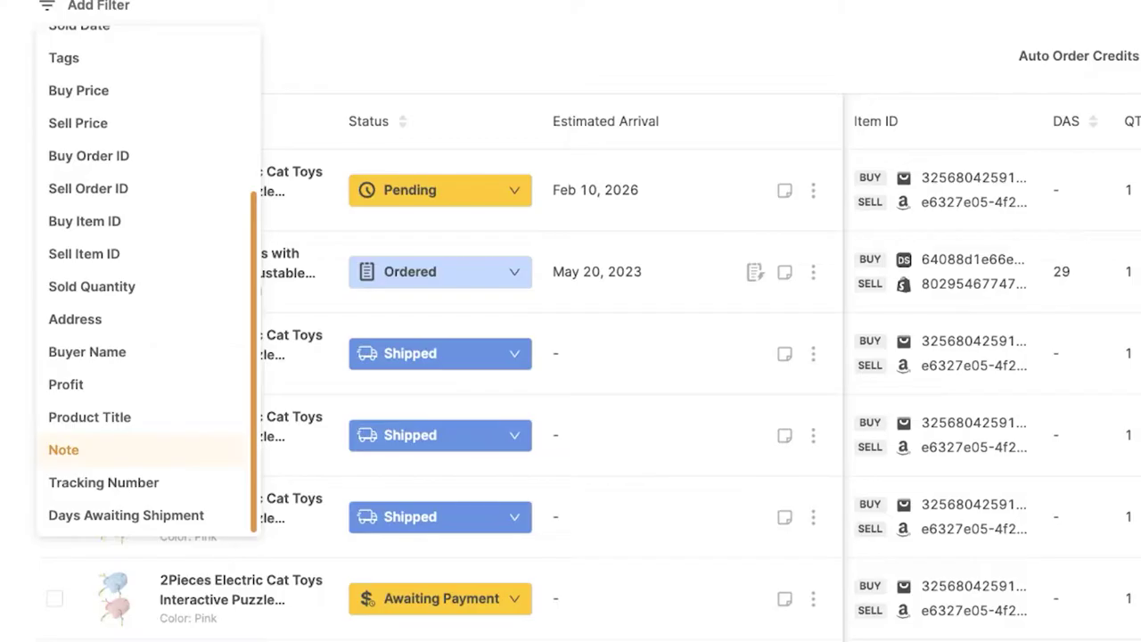
{"action": "scroll", "coordinate": [125, 508], "scroll_direction": "up", "scroll_amount": 5}
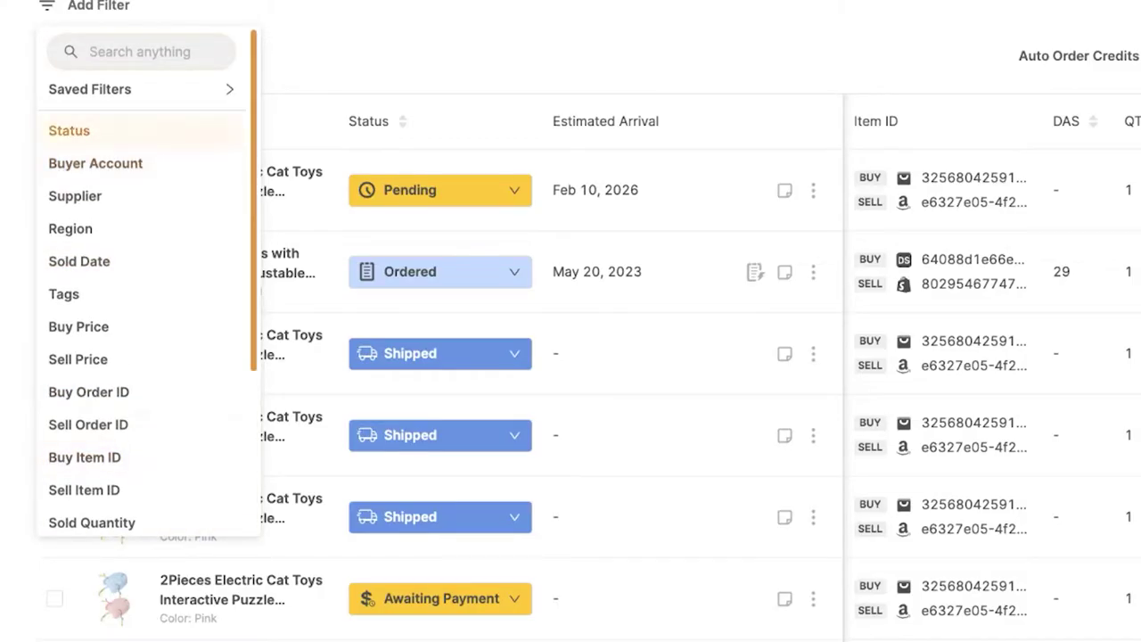
Filter the orders list by the Shipped status.
{"action": "left_click", "coordinate": [68, 131]}
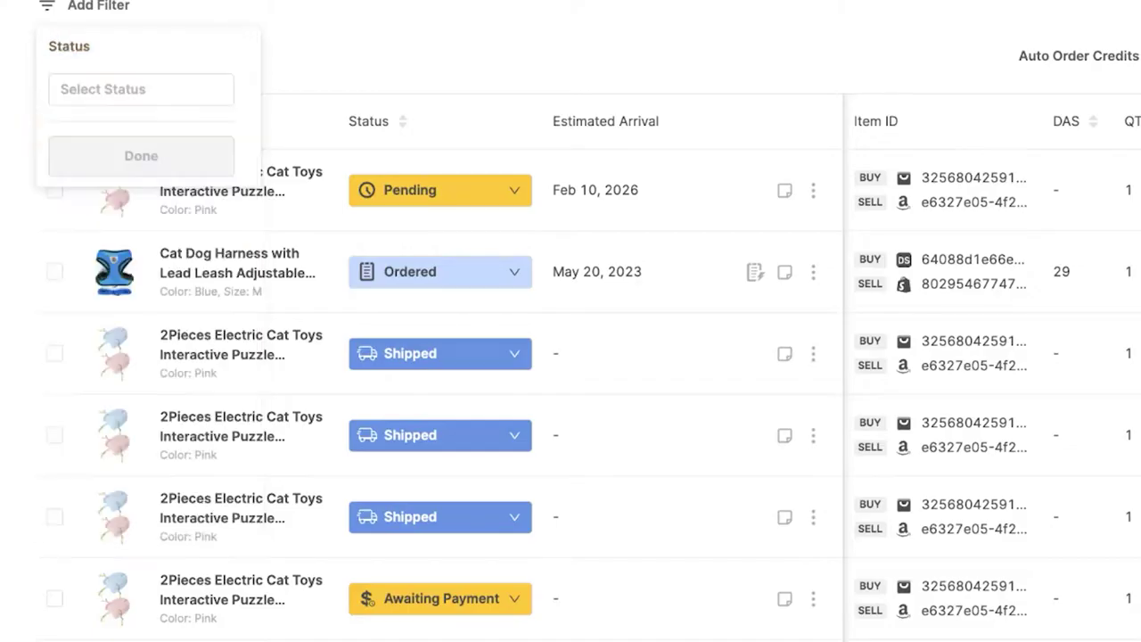
{"action": "left_click", "coordinate": [141, 89]}
{"action": "left_click", "coordinate": [87, 195]}
{"action": "left_click", "coordinate": [68, 46]}
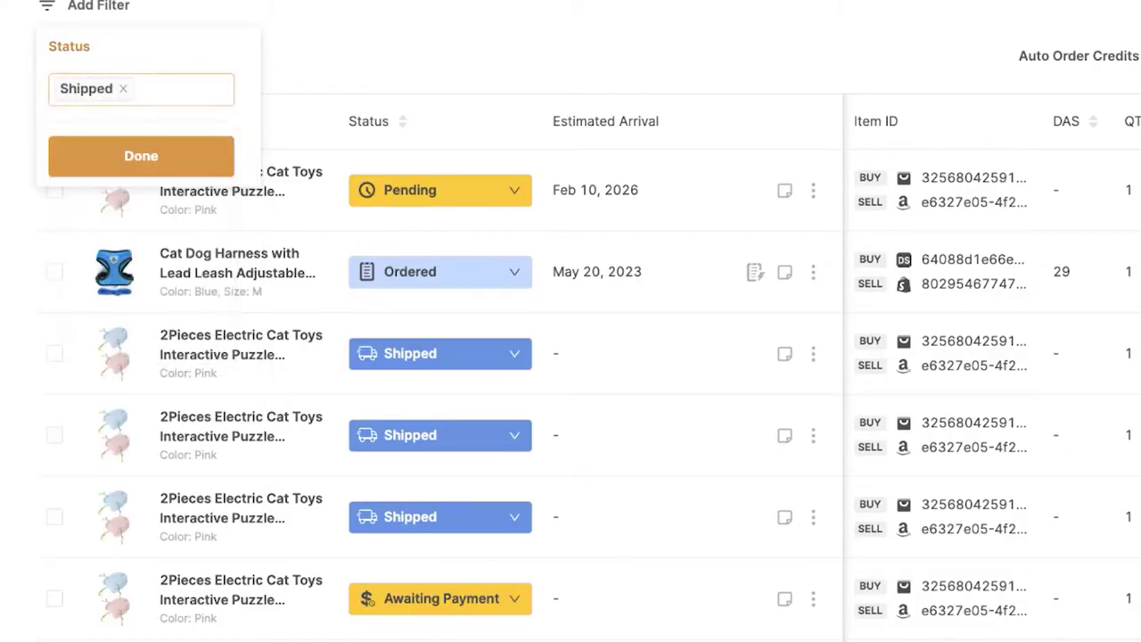
{"action": "left_click", "coordinate": [141, 155]}
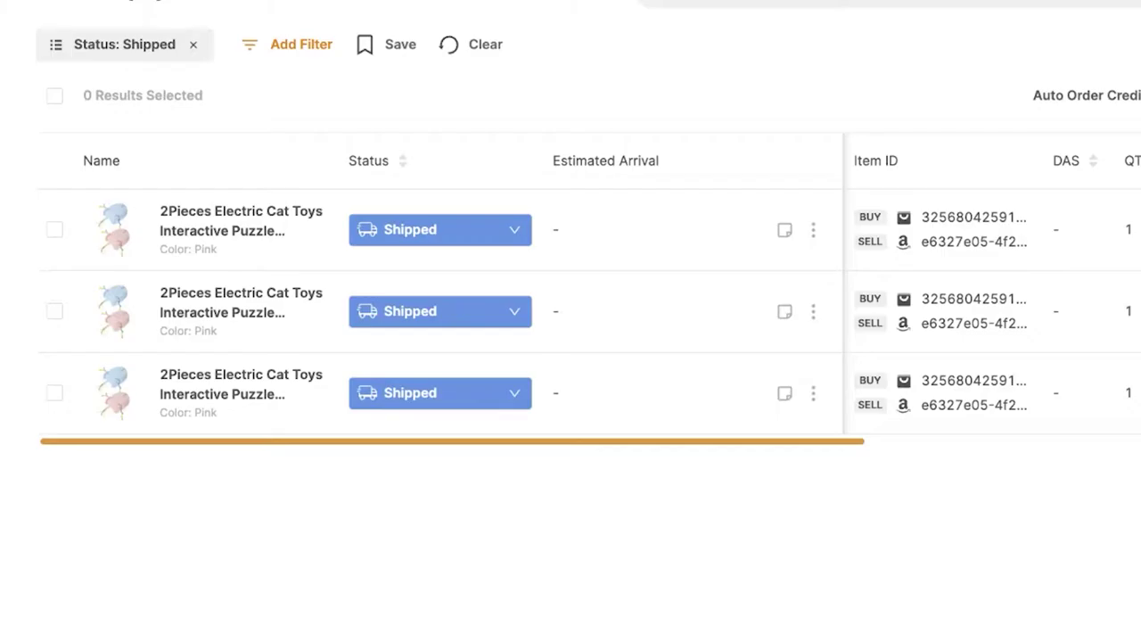
Add a second filter for orders with a buy price greater than 5, and check the filtered list.
{"action": "left_click", "coordinate": [290, 44]}
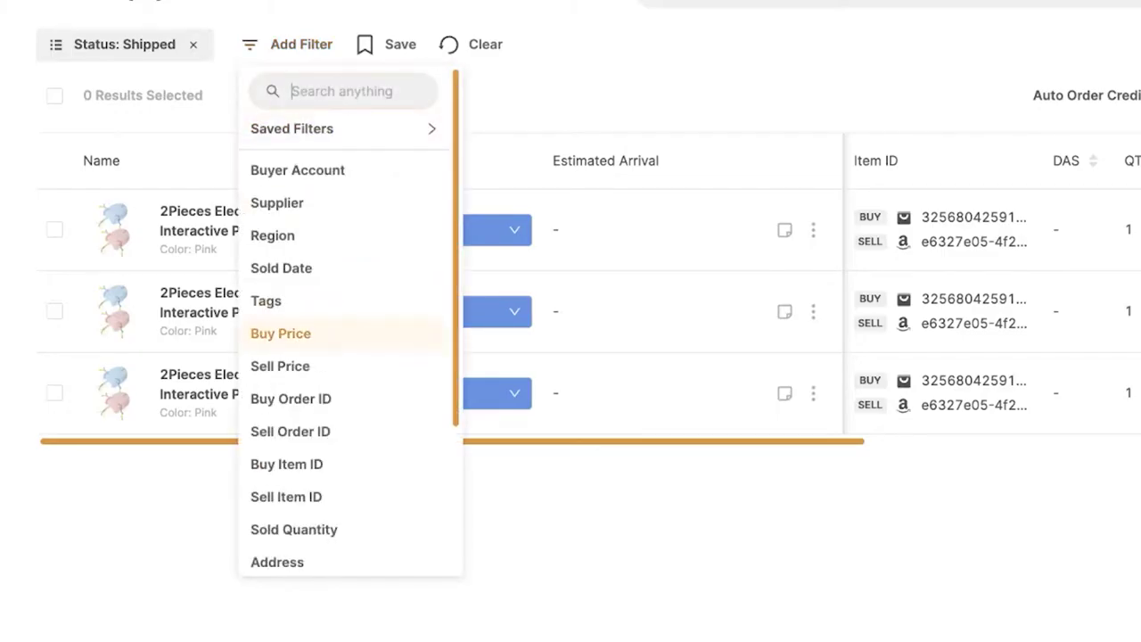
{"action": "left_click", "coordinate": [281, 333]}
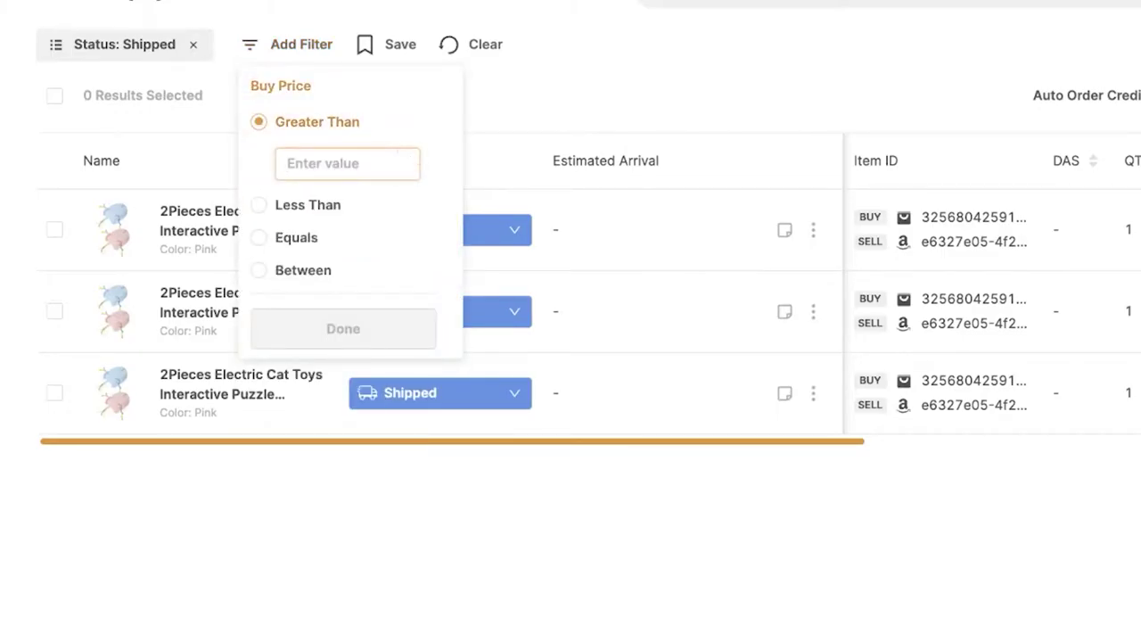
{"action": "type", "text": "5"}
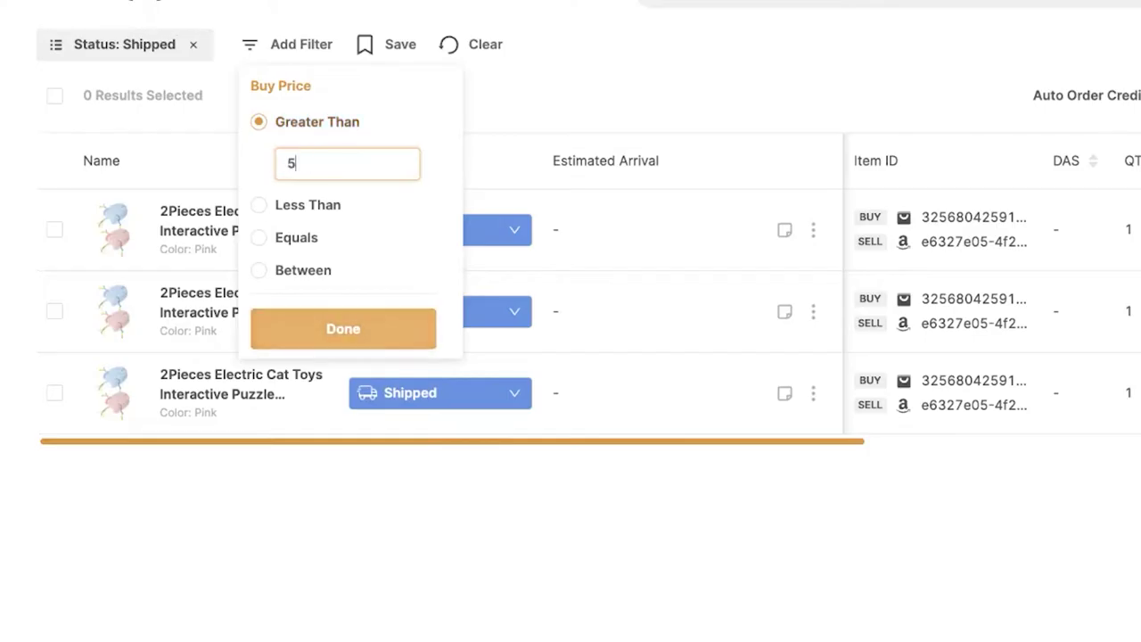
{"action": "key", "text": "Return"}
{"action": "scroll", "coordinate": [993, 311], "scroll_direction": "right", "scroll_amount": 2}
{"action": "scroll", "coordinate": [992, 312], "scroll_direction": "left", "scroll_amount": 2}
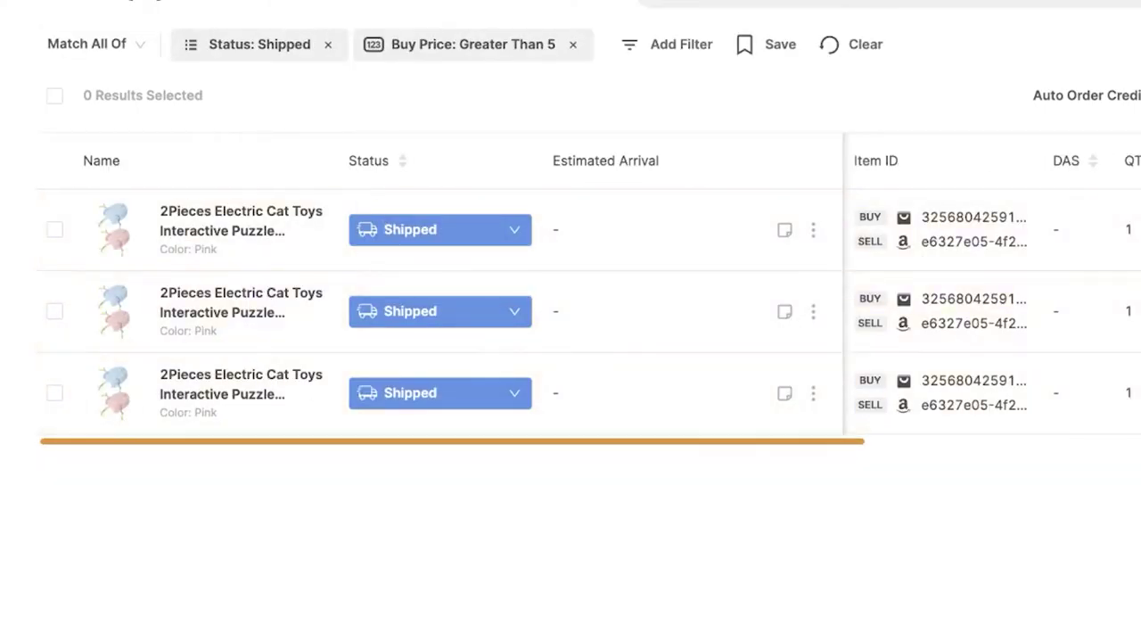
Save the current filter combination under the name "shipped over 5 dollars".
{"action": "left_click", "coordinate": [772, 43]}
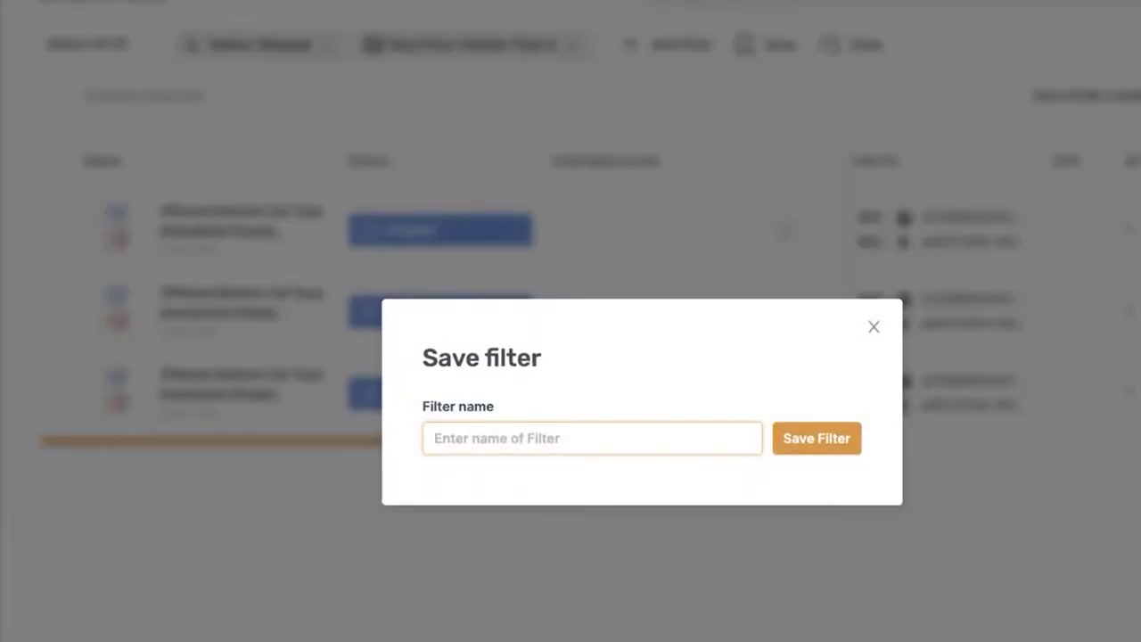
{"action": "type", "text": "shippe"}
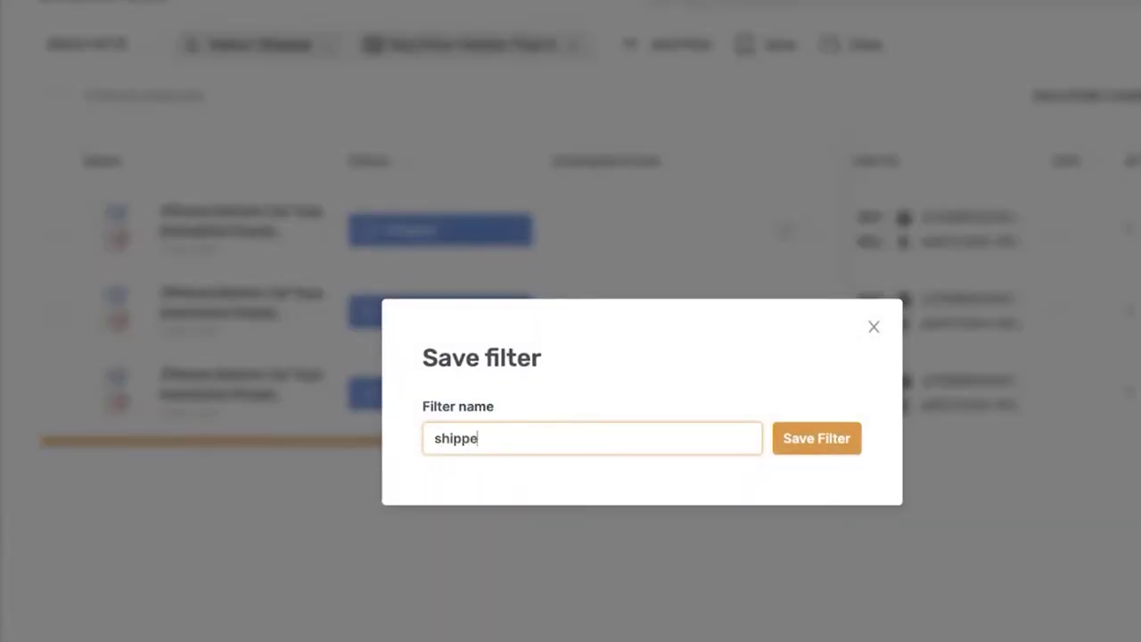
{"action": "type", "text": "d over 5 dollars"}
{"action": "key", "text": "Return"}
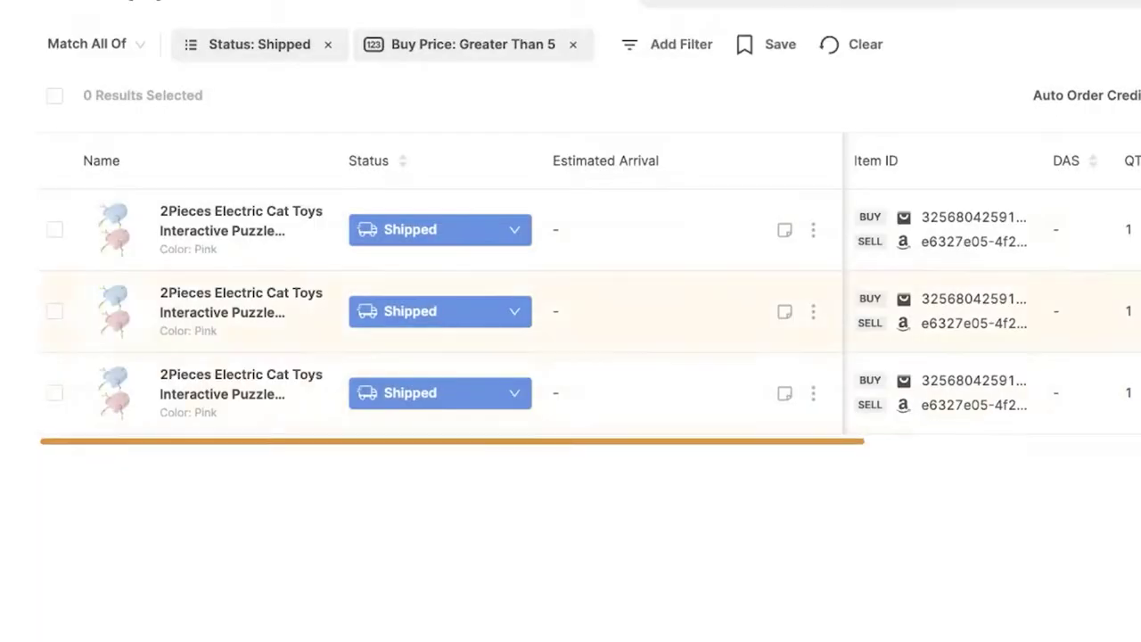
Clear all active filters and select the saved filter "shipped over 5 dollars" for the orders list.
{"action": "left_click", "coordinate": [852, 44]}
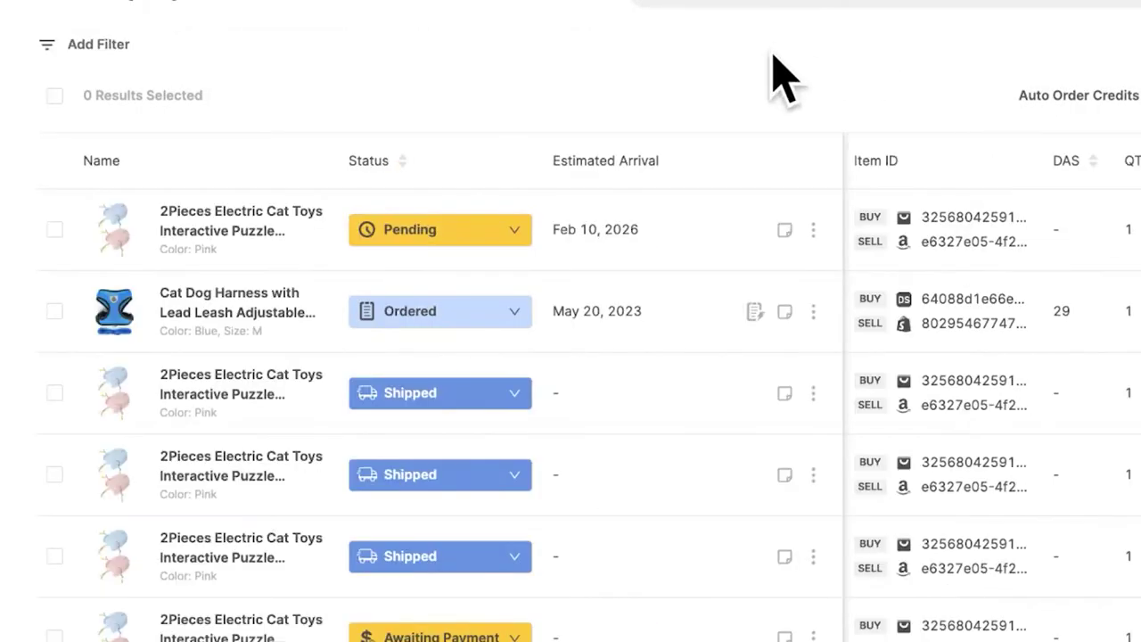
{"action": "left_click", "coordinate": [85, 43]}
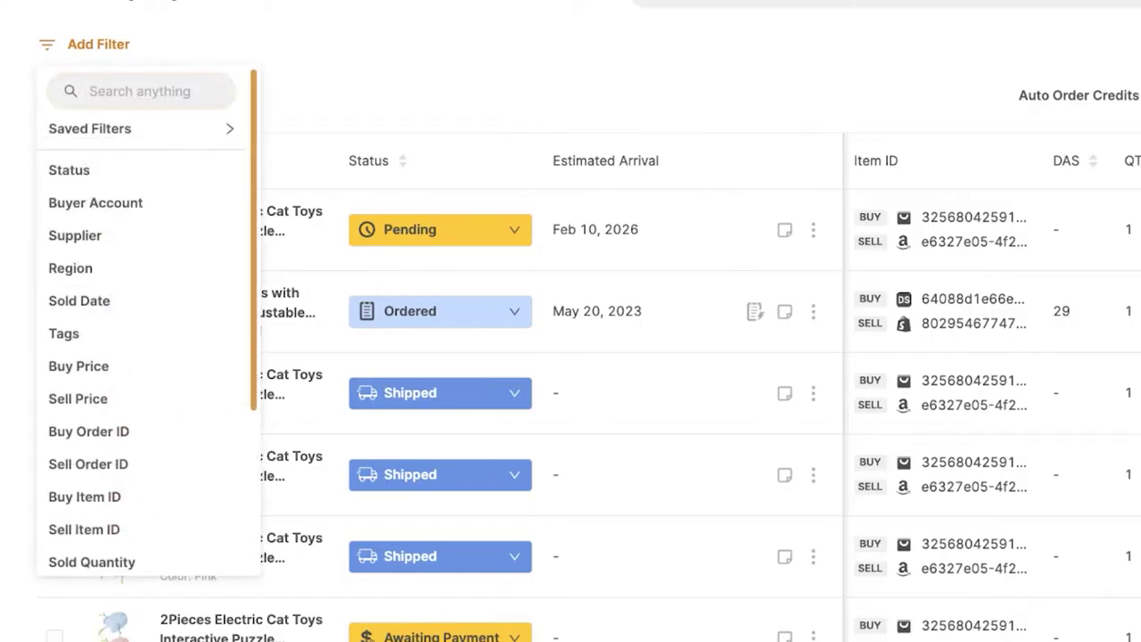
{"action": "mouse_move", "coordinate": [140, 128]}
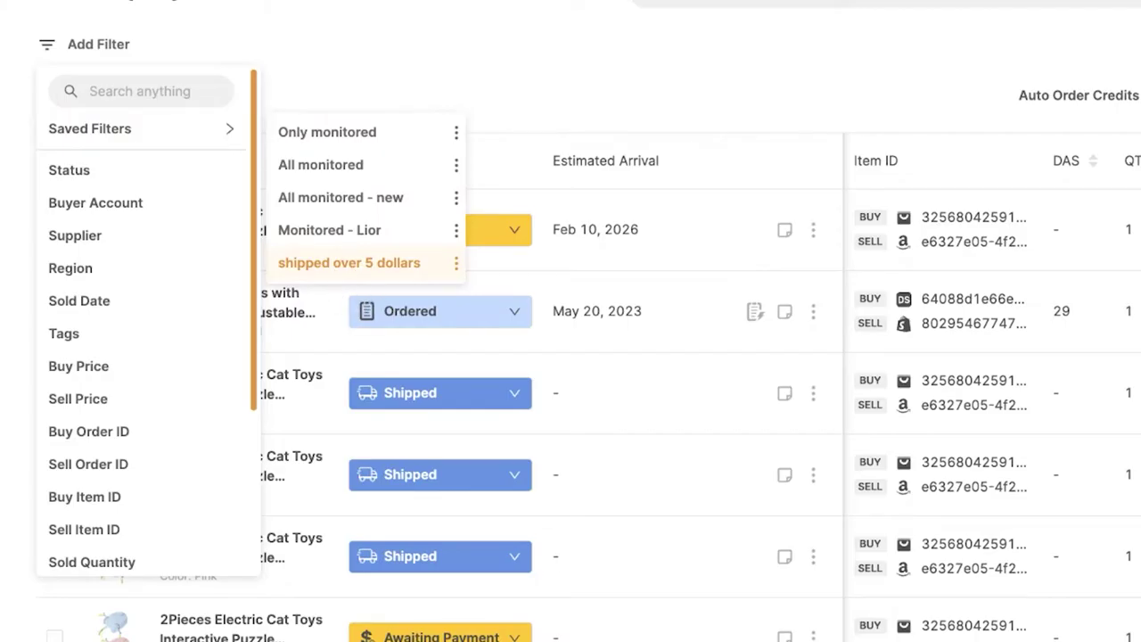
{"action": "left_click", "coordinate": [349, 263]}
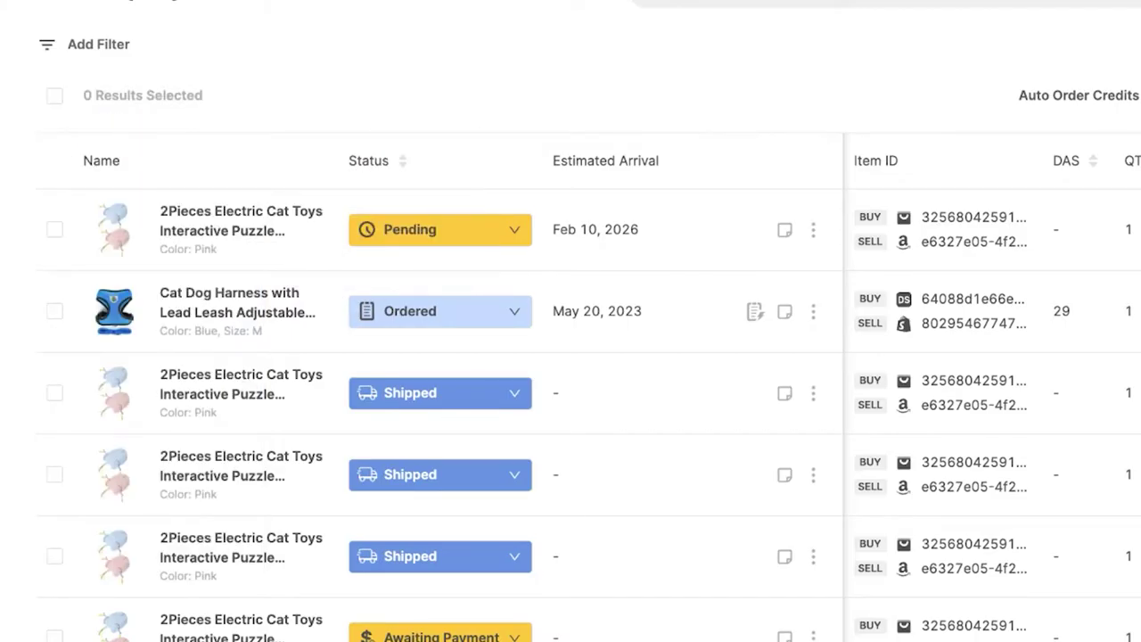